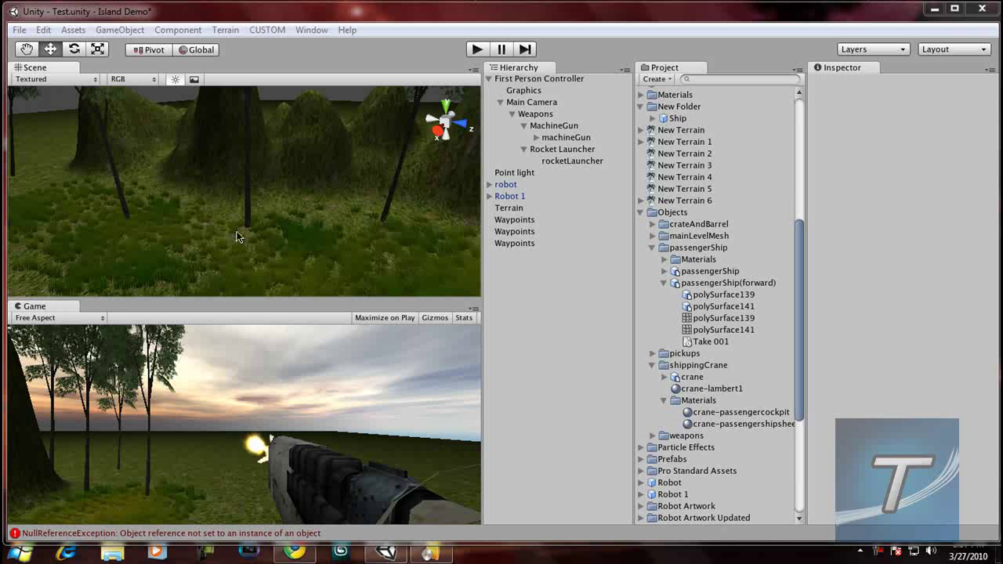
Step: Frame the First Person Controller in the scene view
right_click_drag(239, 236, 359, 230)
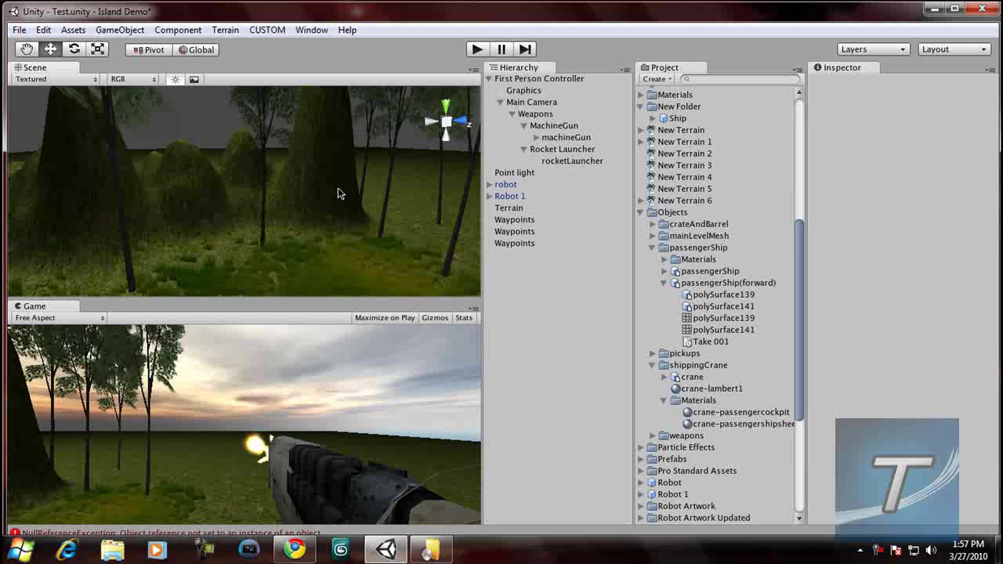
scroll(179, 201, "up", 5)
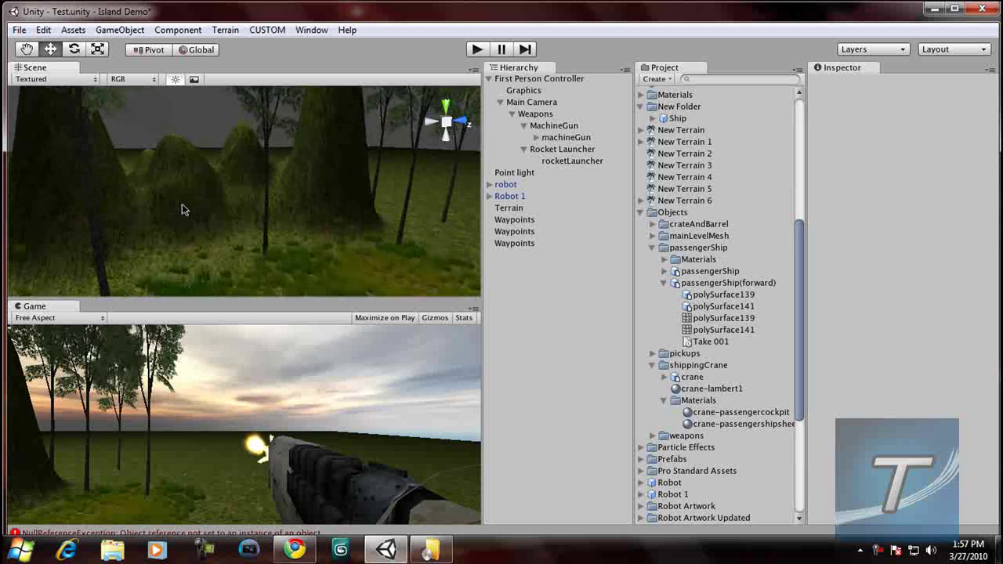
right_click_drag(186, 210, 321, 134)
left_click(547, 79)
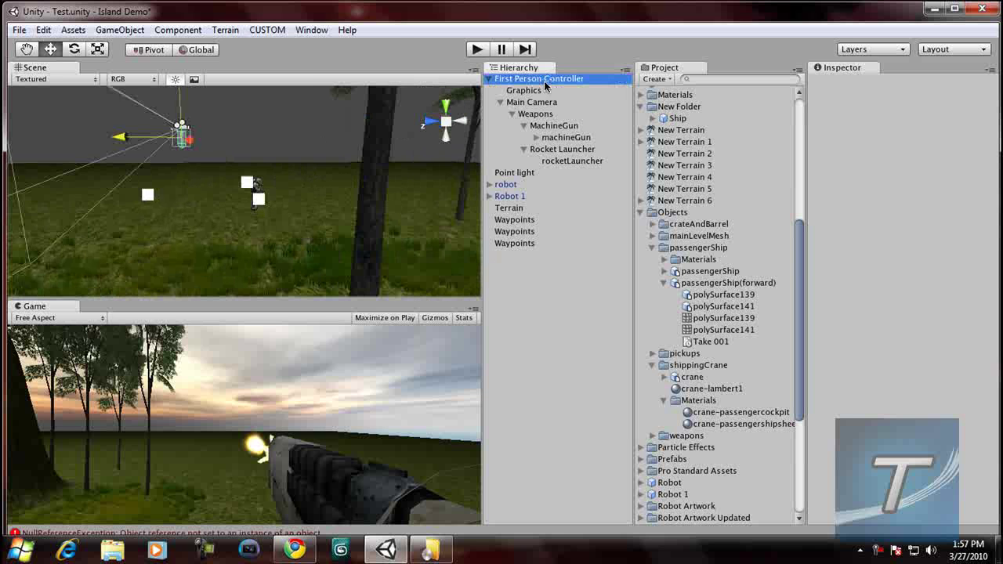
key("f")
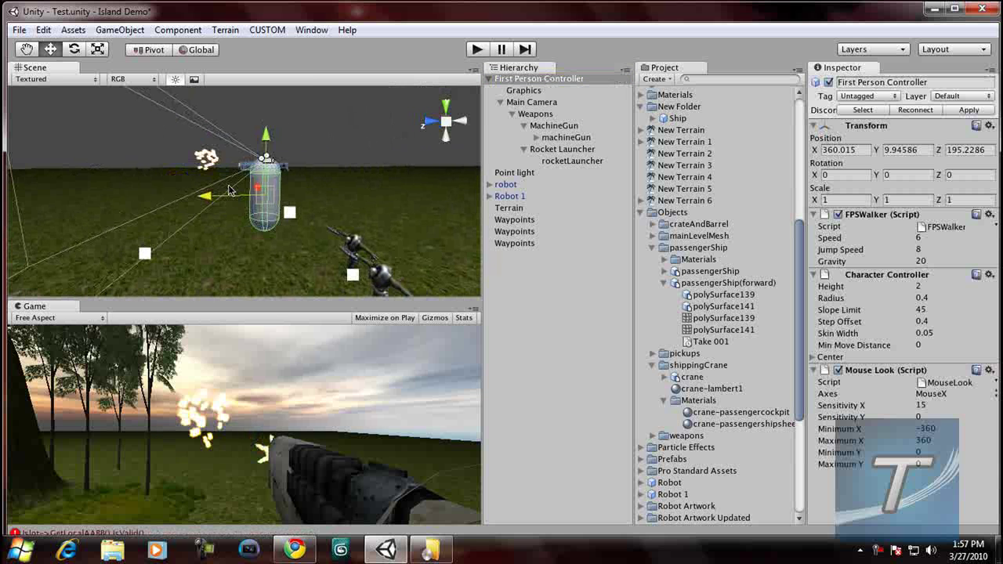
right_click_drag(332, 199, 374, 213)
scroll(374, 213, "down", 4)
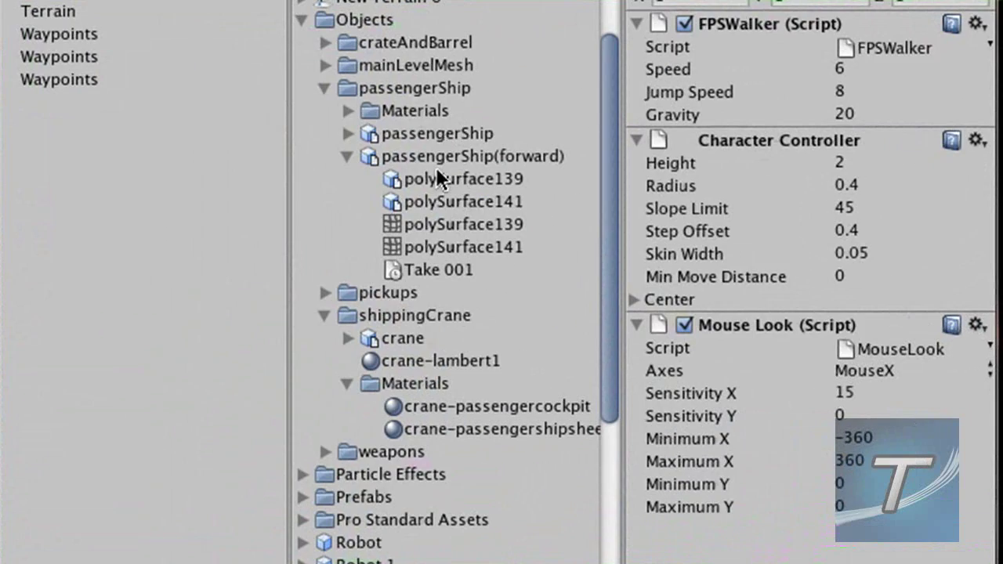
Step: Place the passengerShip model from the Objects/passengerShip folder into the scene at the First Person Controller
left_click(439, 131)
left_click(341, 20)
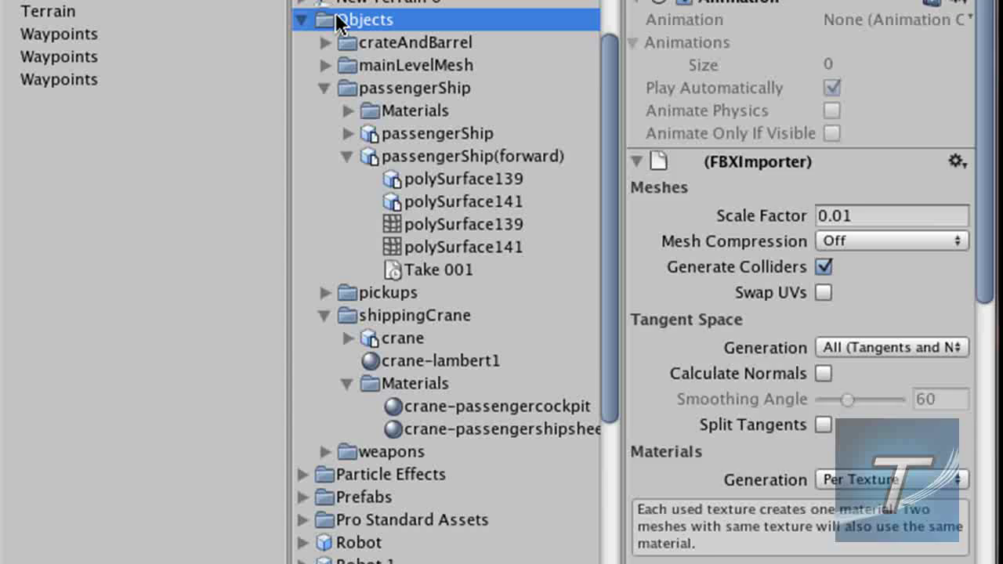
left_click(392, 90)
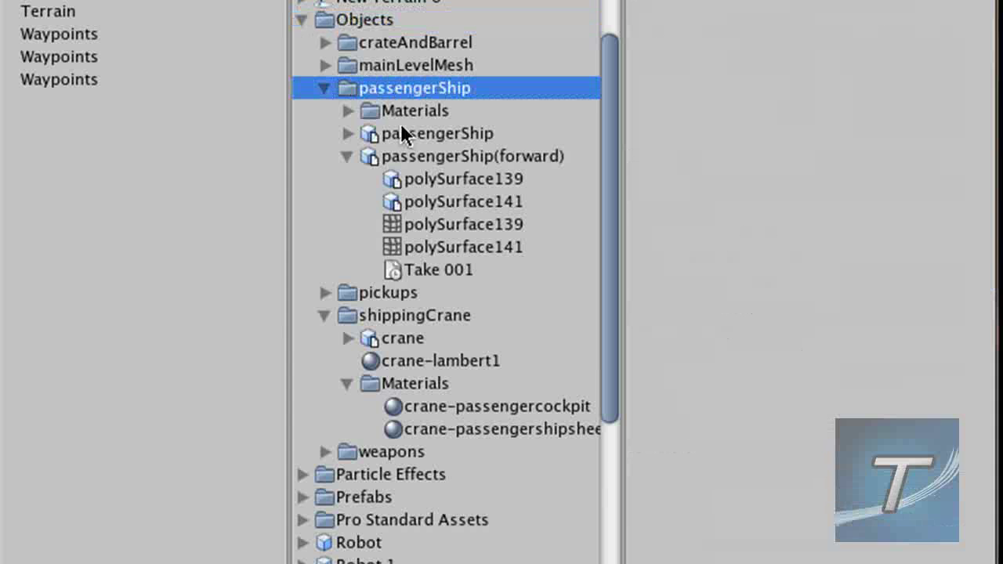
left_click(408, 156)
left_click(416, 136)
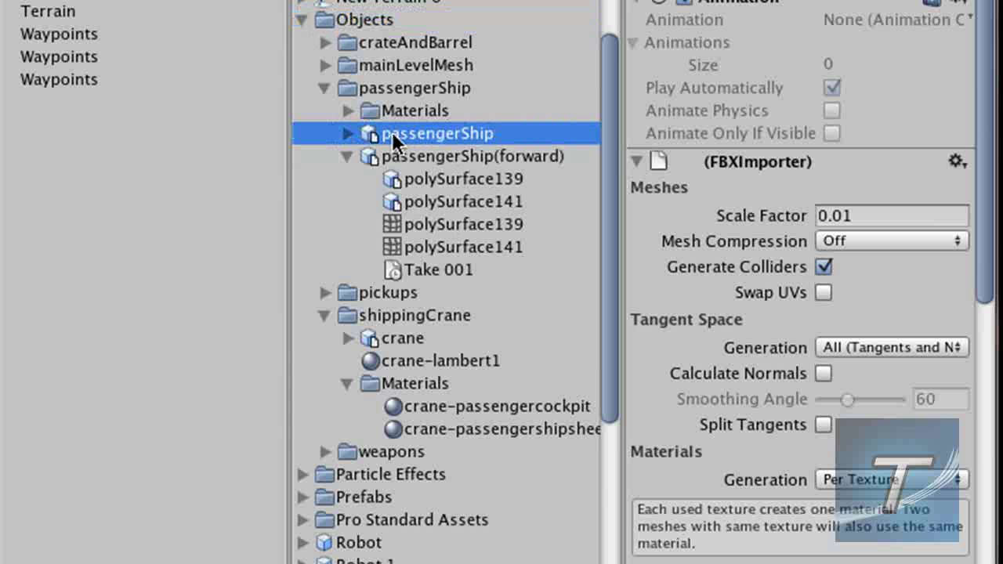
left_click(347, 156)
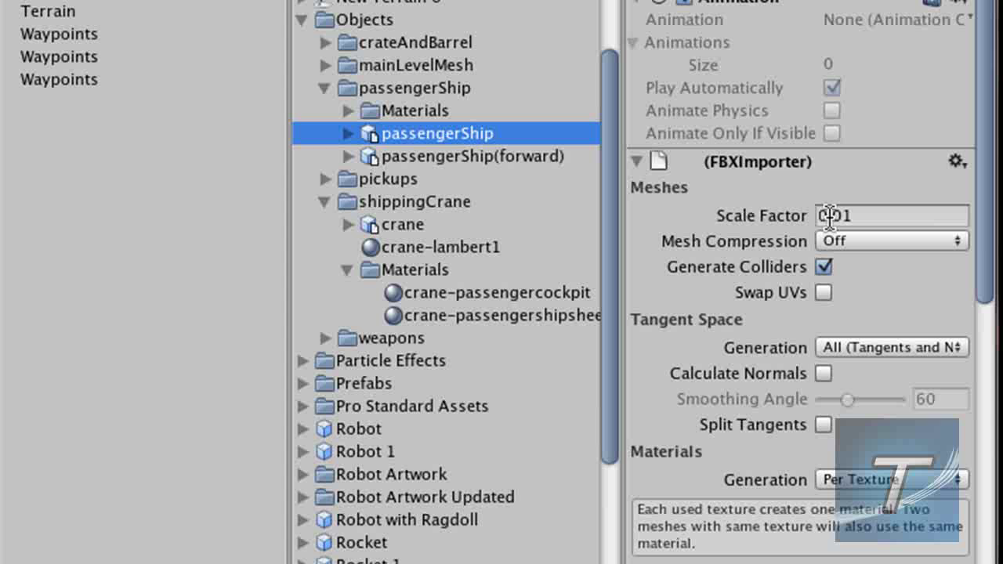
left_click_drag(432, 141, 392, 219)
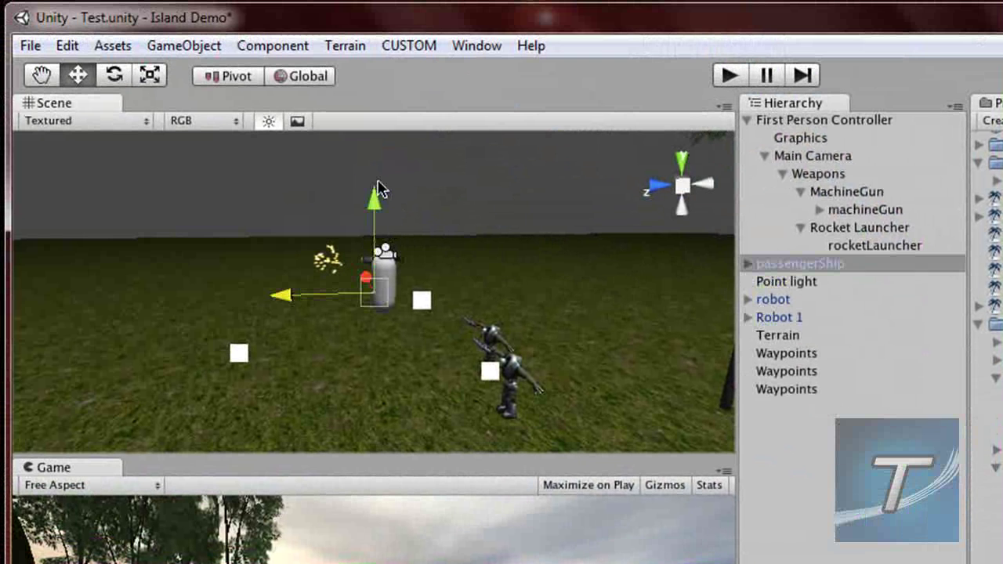
Step: Scale the passengerShip uniformly to about 164.4 and raise it to a Y position of about 14.78
left_click(151, 76)
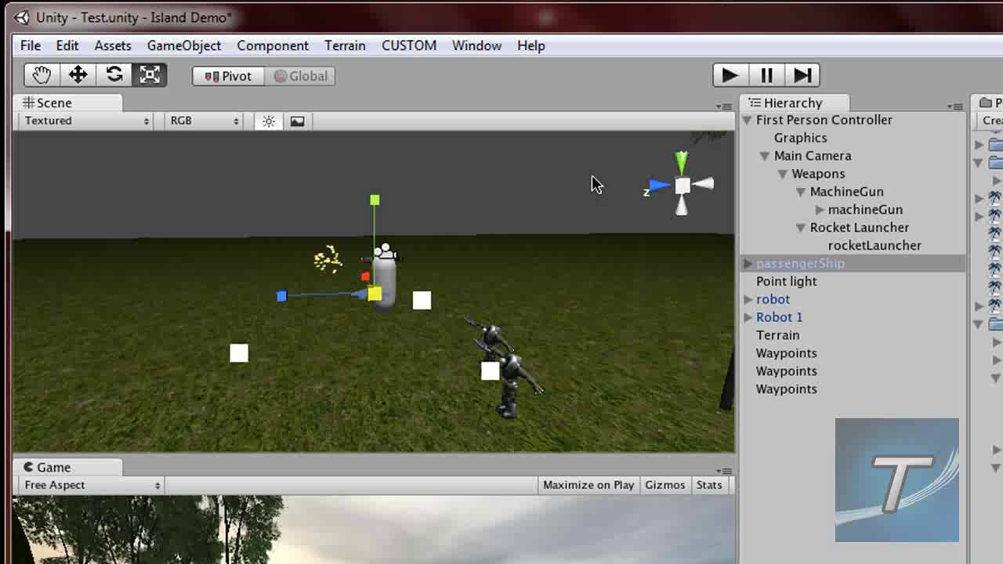
left_click_drag(373, 298, 1002, 15)
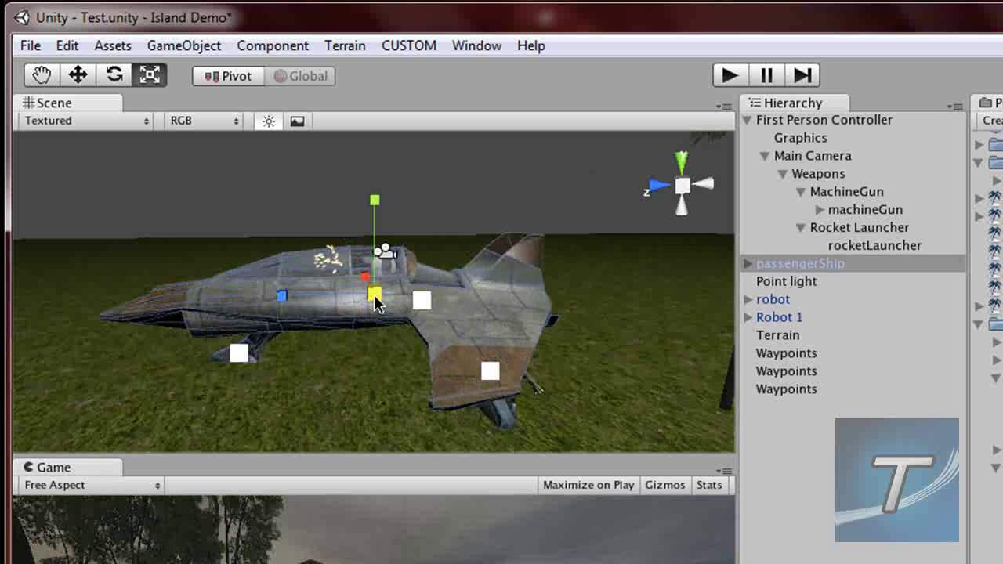
left_click_drag(569, 209, 309, 167)
left_click(79, 76)
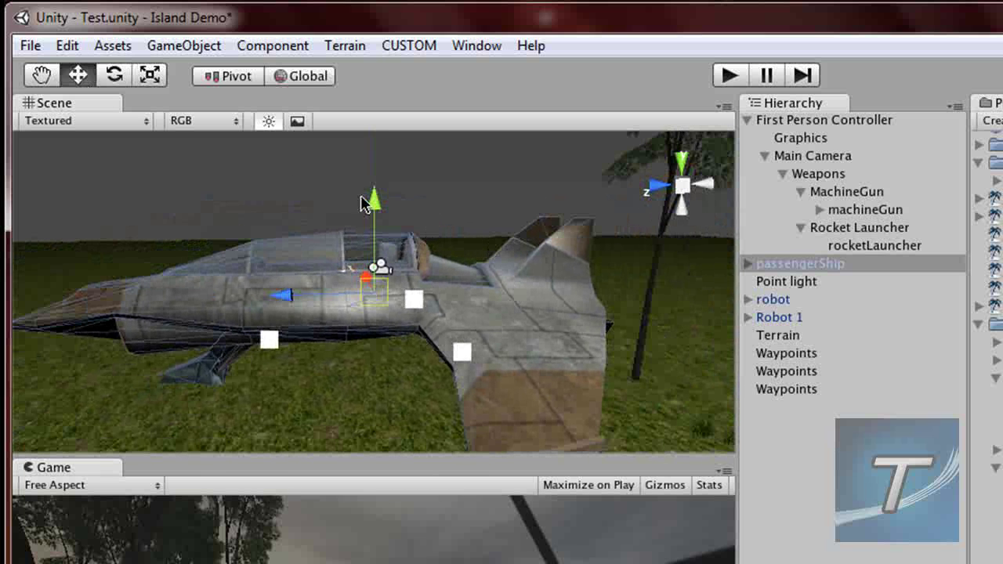
left_click_drag(378, 205, 381, 112)
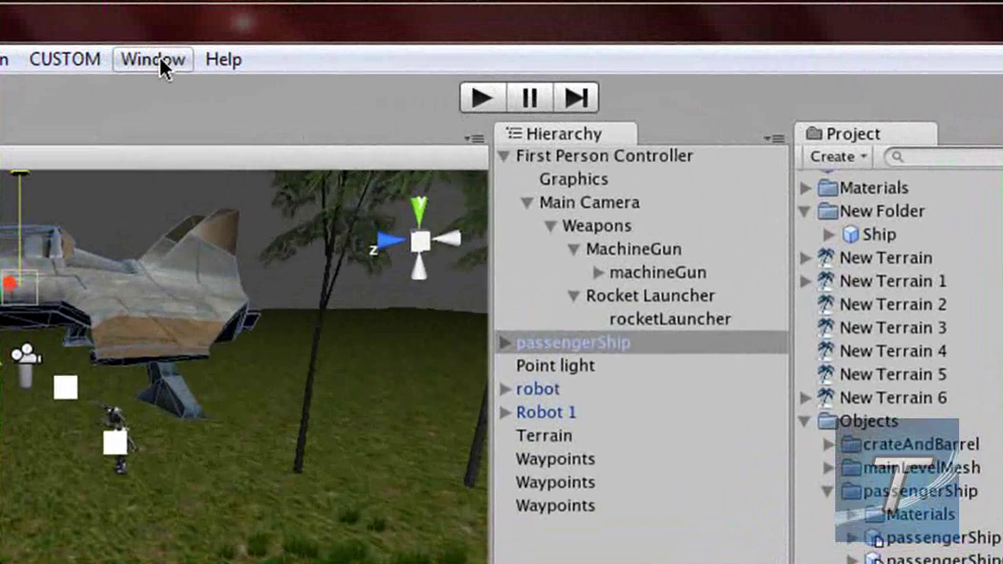
Step: Open the Animation window, move it clear of the ship, and have passengerShip selected for animating
left_click(311, 30)
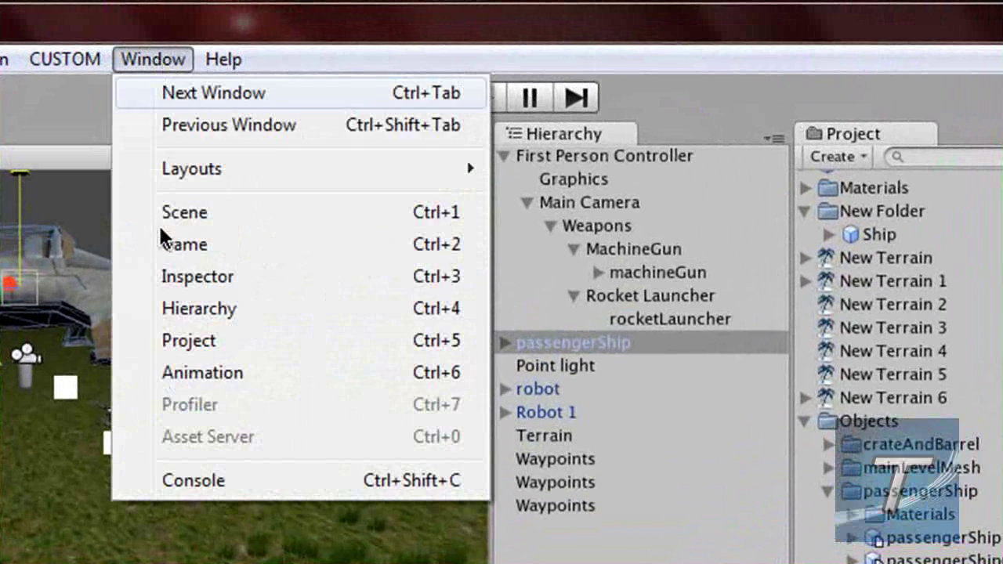
left_click(171, 373)
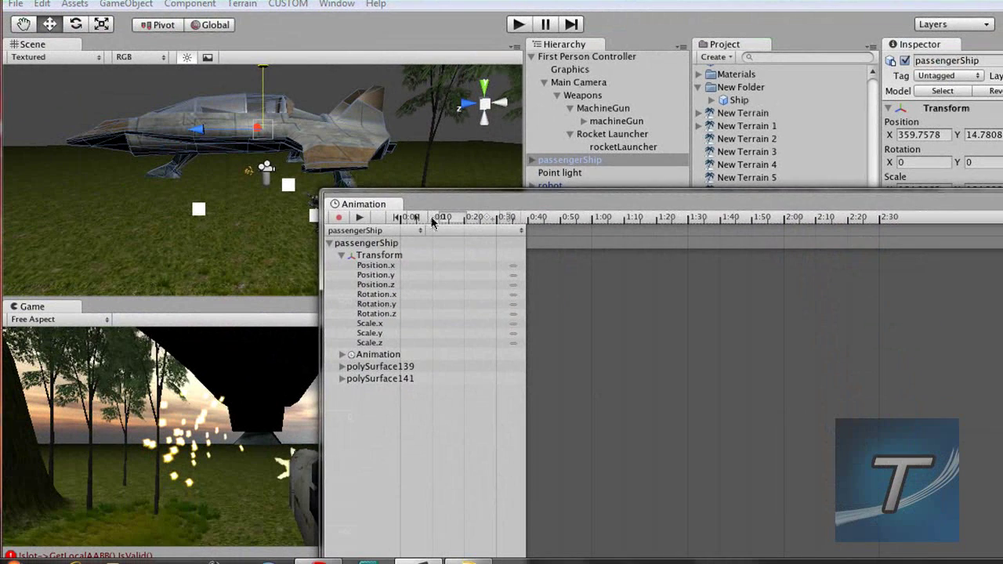
left_click_drag(438, 198, 493, 255)
left_click(483, 236)
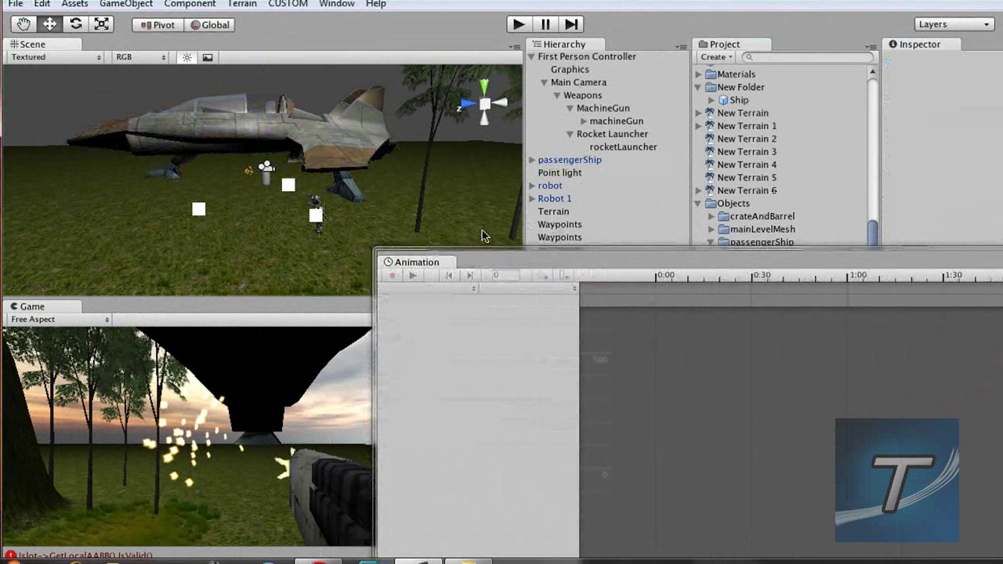
left_click(329, 170)
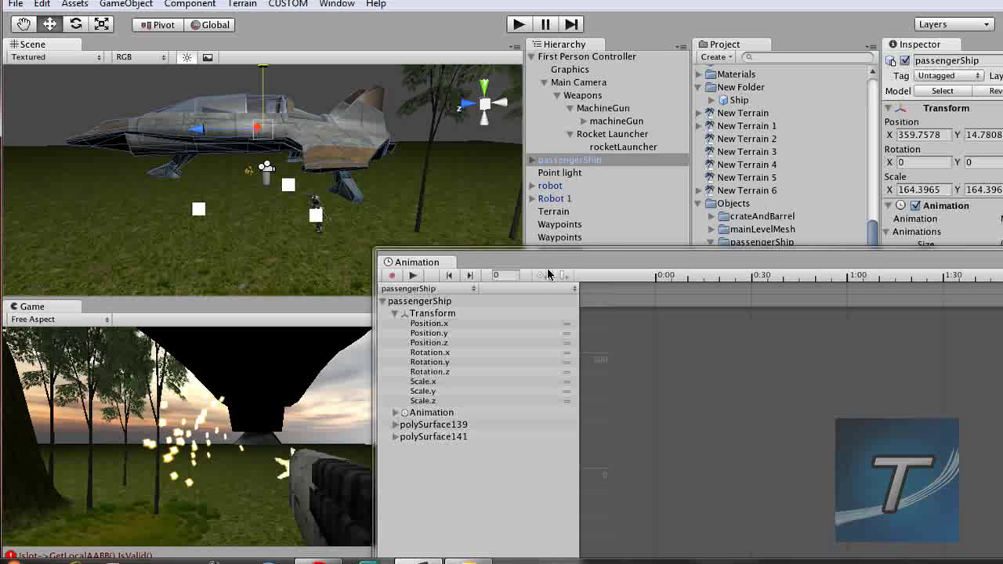
Step: Start recording on passengerShip with a new animation clip named Fly saved in the Assets folder
left_click(394, 279)
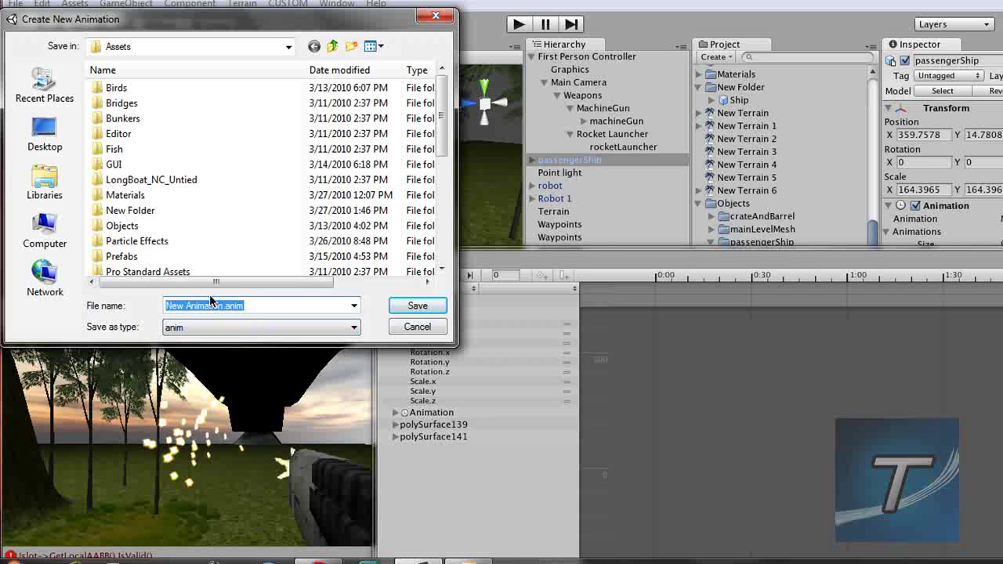
type("Fly")
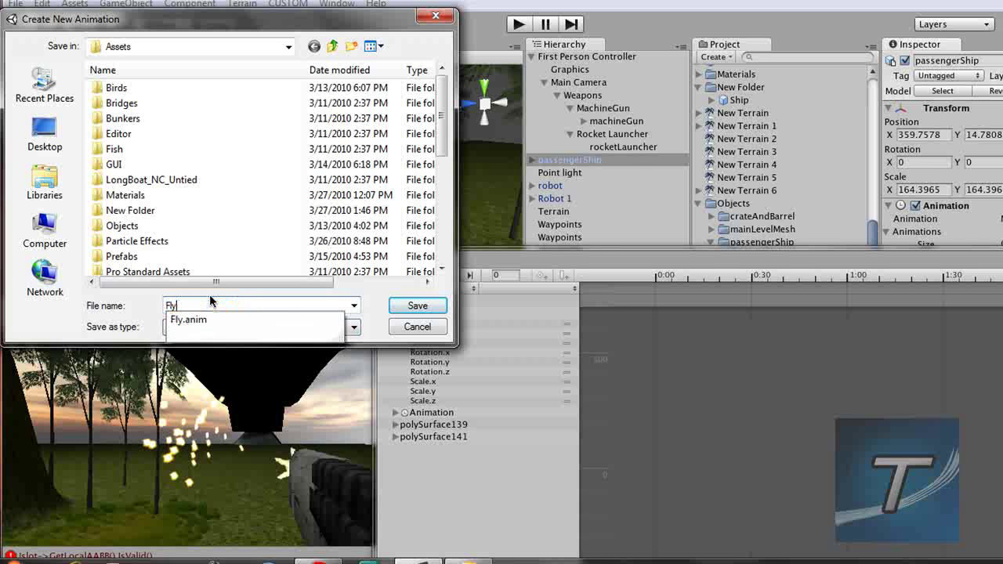
key("Return")
Step: Key the ship's X rotation at about 3.8 on frame 0 and about -5 on frame 26
left_click(593, 275)
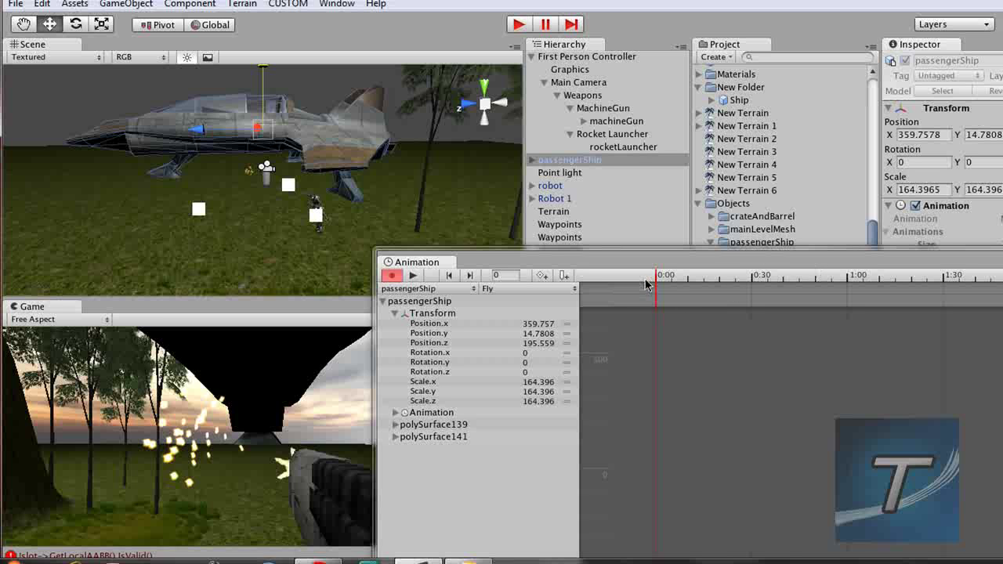
left_click(76, 25)
left_click_drag(203, 107, 200, 124)
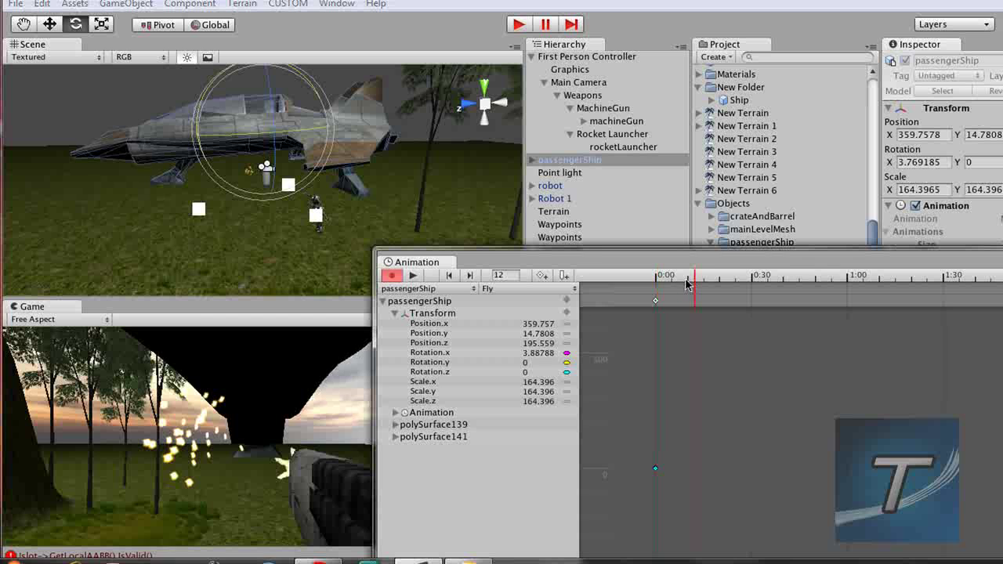
left_click_drag(688, 286, 742, 287)
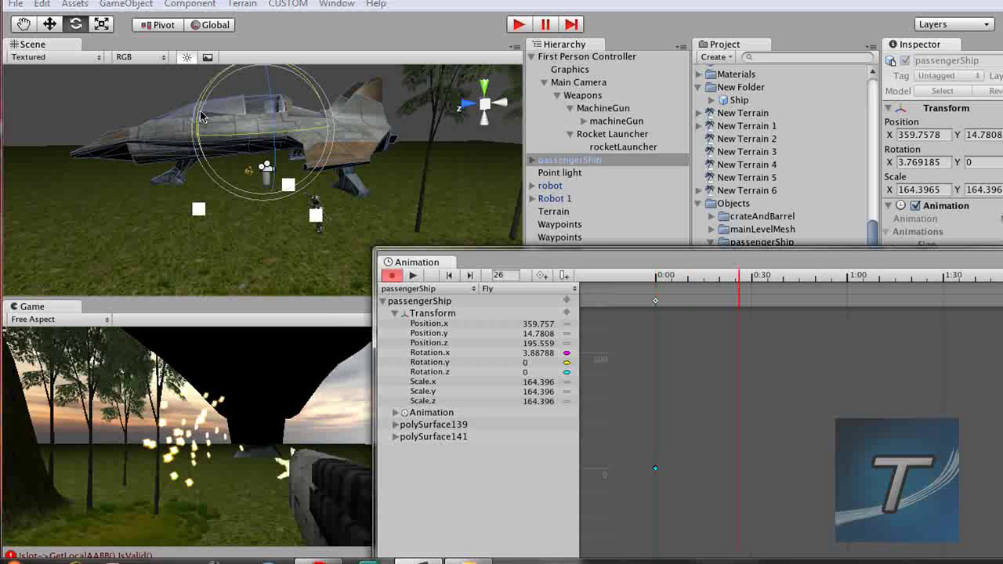
left_click_drag(200, 116, 306, 138)
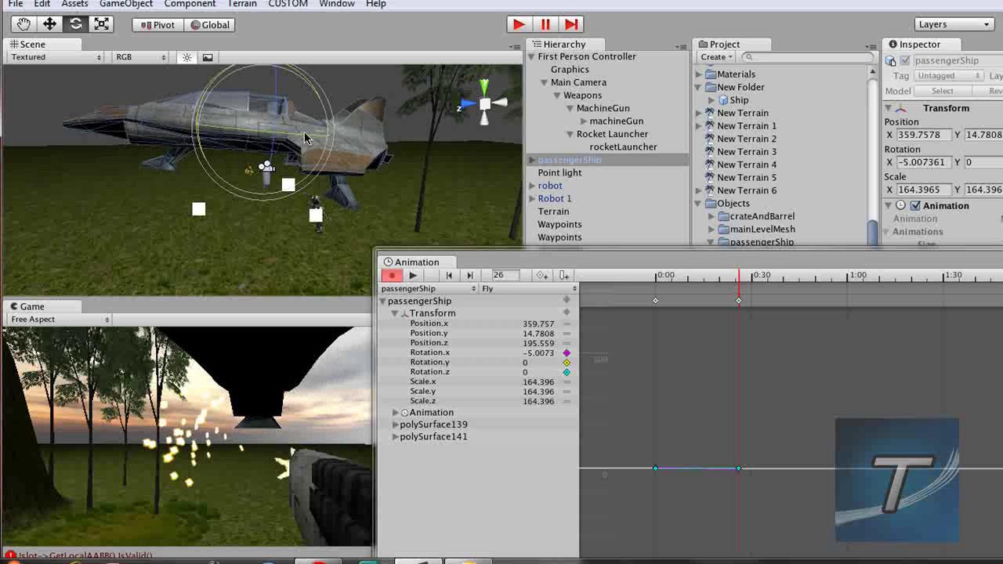
Step: Key the ship's Y rotation at about -5.6 on frame 42 and its X rotation at about 1 on frame 59
left_click(789, 279)
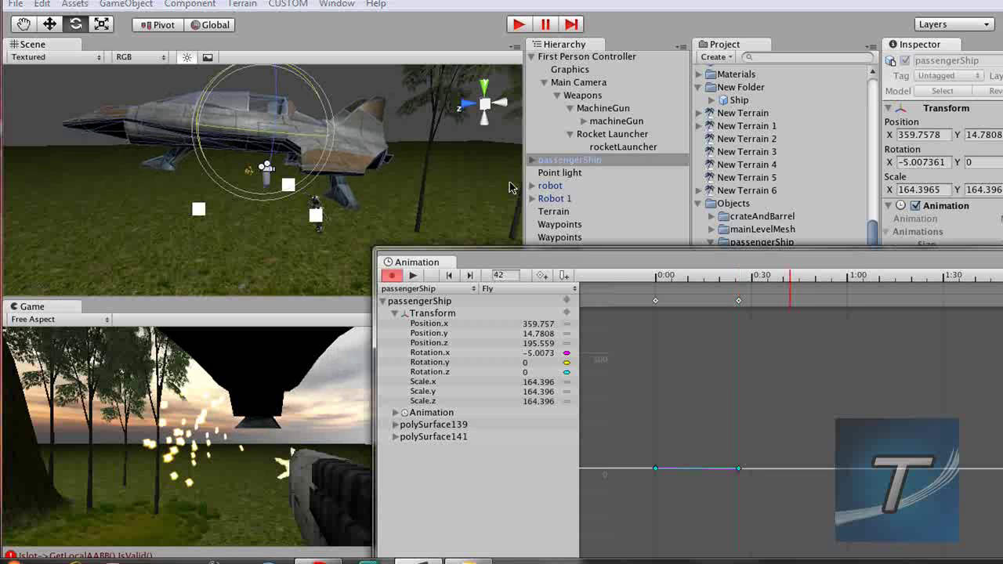
left_click_drag(245, 138, 275, 153)
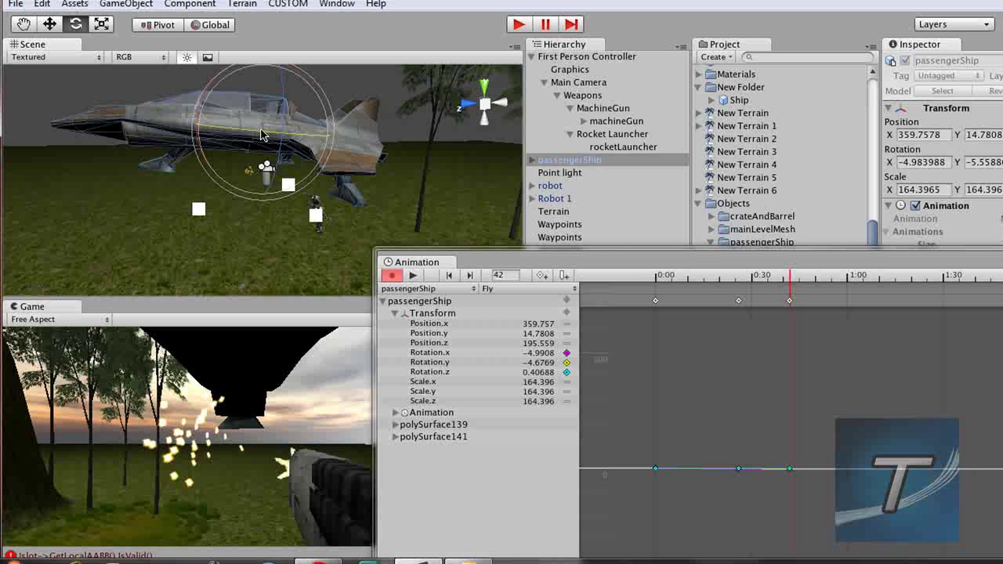
left_click(846, 279)
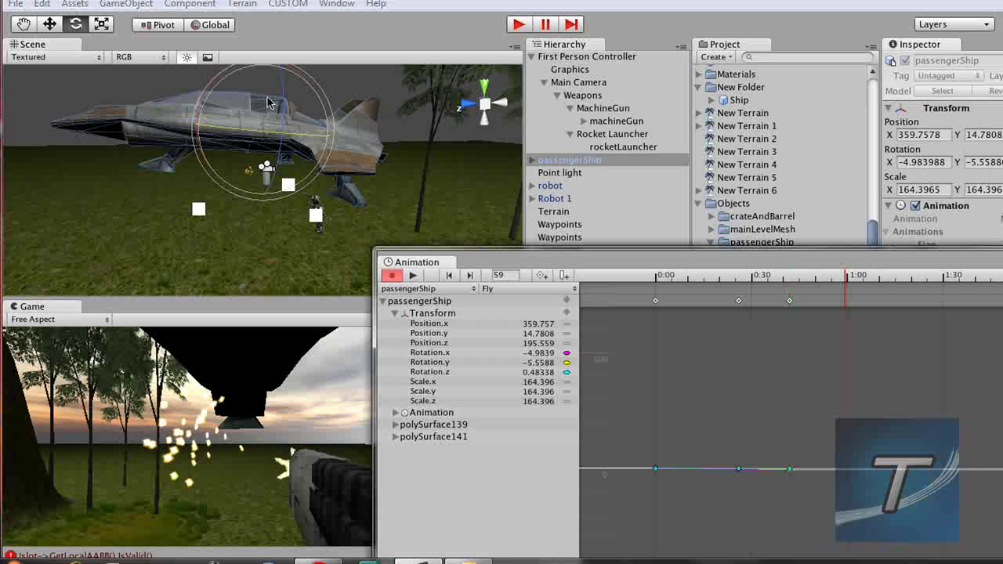
left_click_drag(209, 103, 201, 119)
Step: Viewing the ship from the front, key its Y rotation at about 0.2 on frame 75
scroll(731, 385, "down", 3)
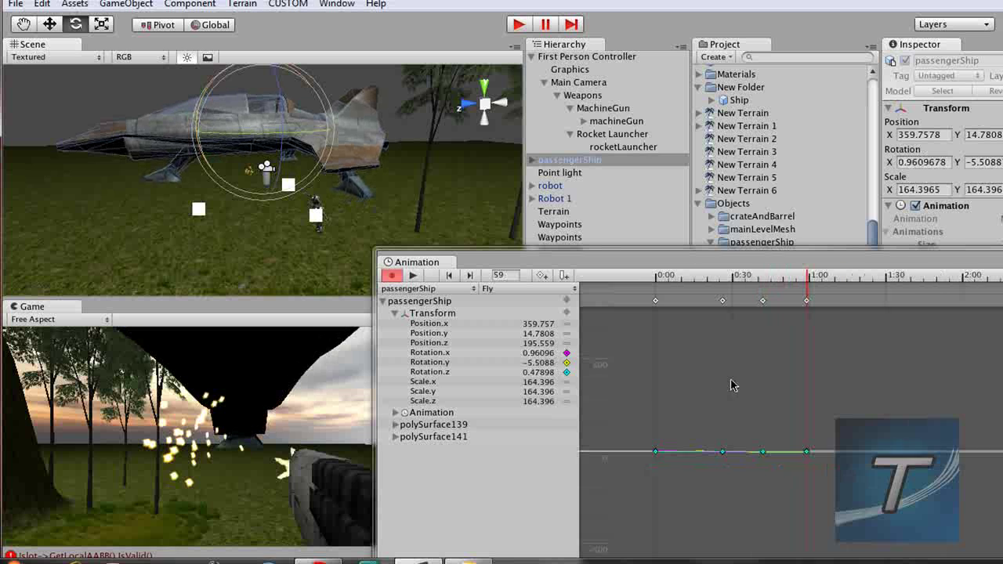
left_click_drag(87, 198, 699, 278, "alt")
scroll(251, 199, "down", 3)
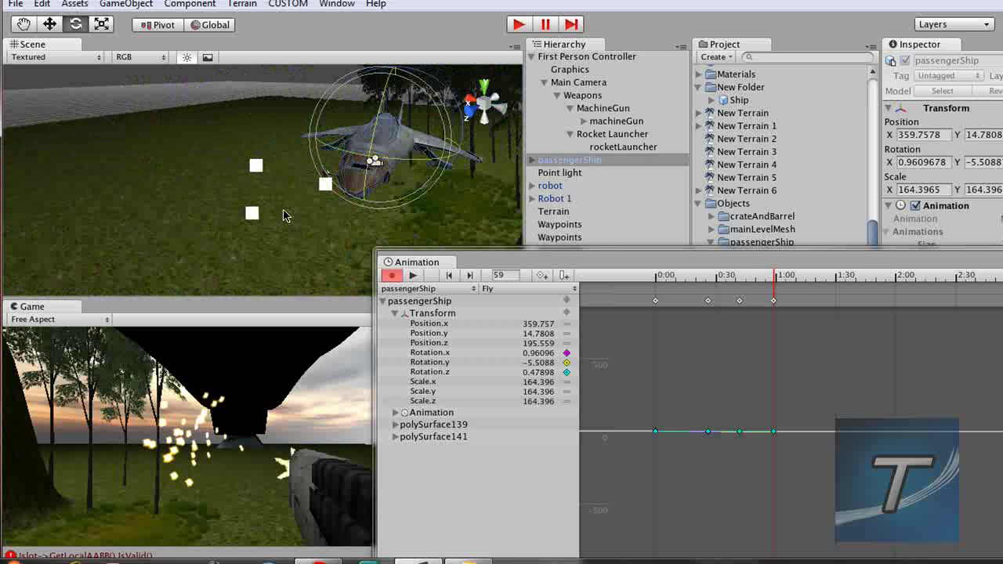
left_click_drag(284, 216, 440, 220, "alt")
left_click_drag(796, 280, 818, 280)
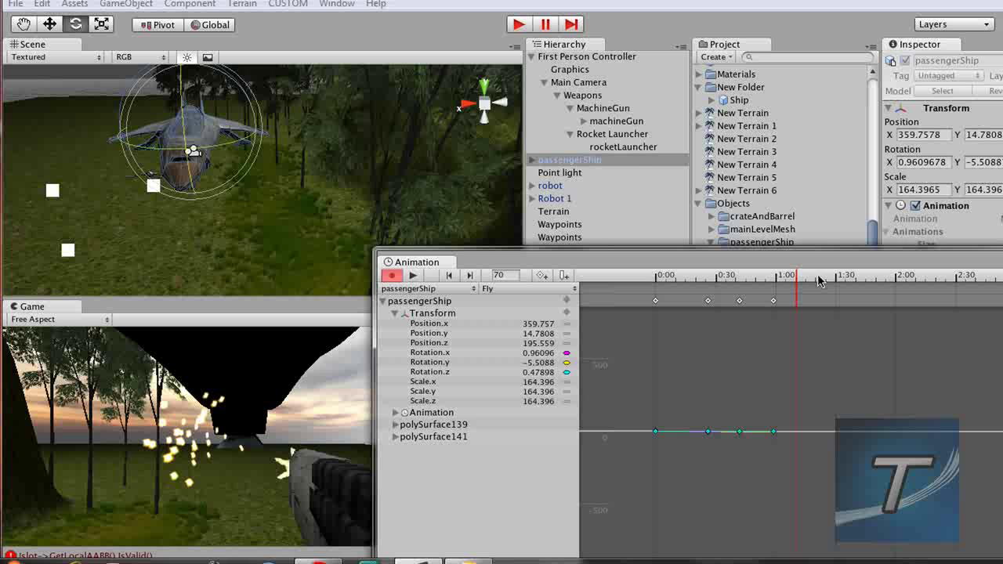
left_click(807, 280)
left_click_drag(214, 149, 198, 152)
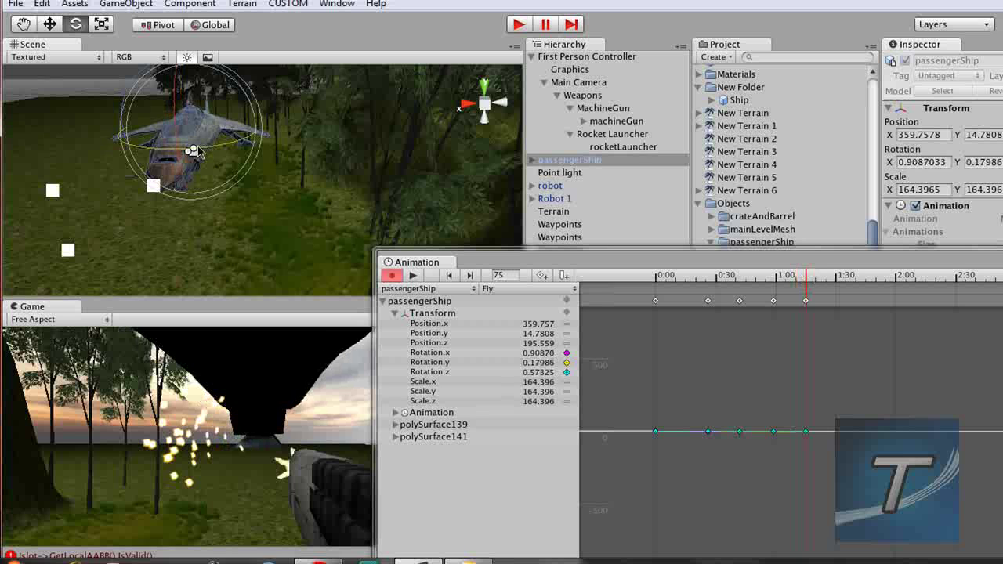
Step: Key the ship's rotation at about X -3.6, Y -3.3 on frame 93 and roll it slightly on frame 108
left_click(843, 276)
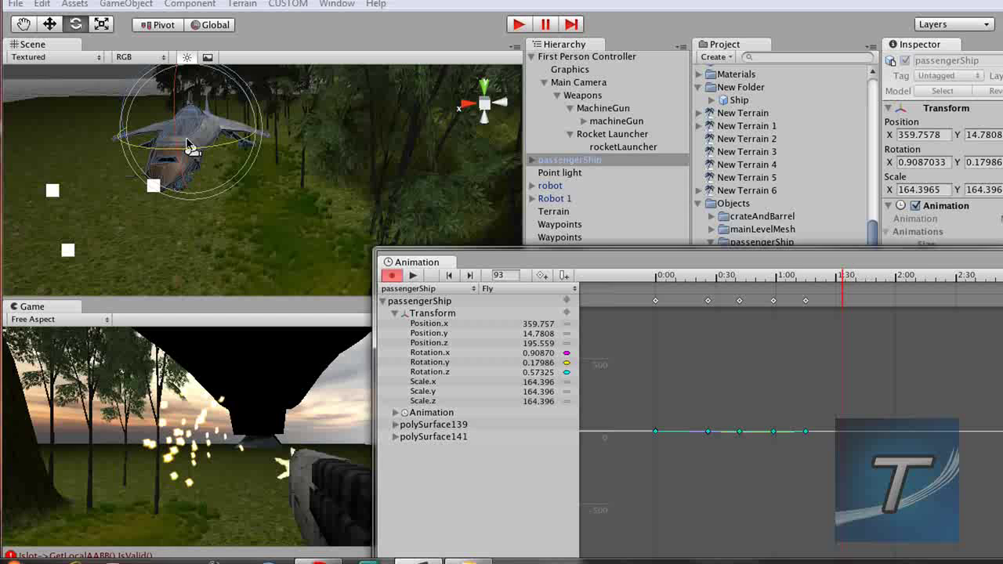
left_click_drag(191, 149, 166, 153)
left_click(873, 286)
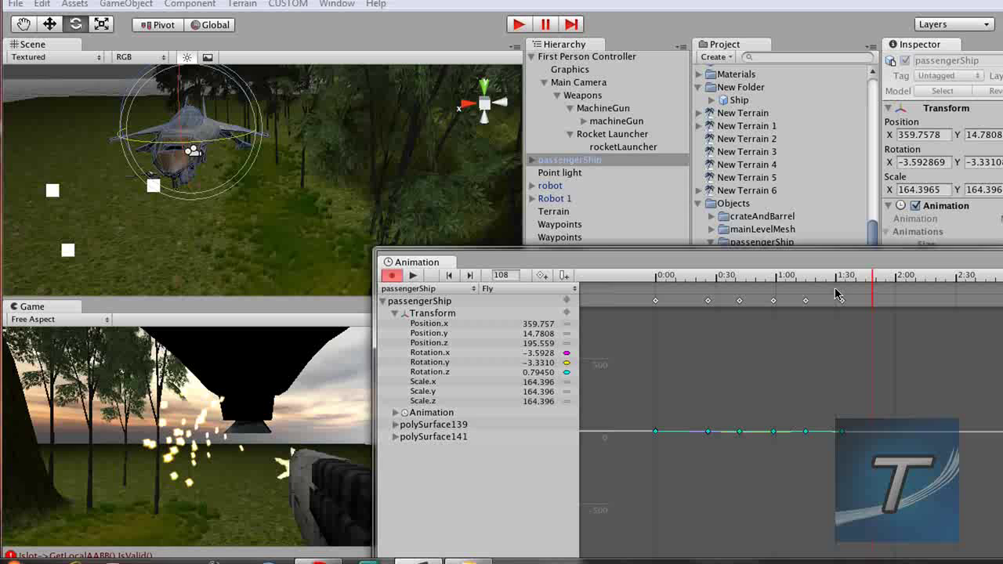
left_click_drag(134, 102, 155, 93)
Step: Key the ship's rotation at about X -1.1, Y -7.7, Z 11.1 on frame 133 and about X 0.9, Y -7.4 on frame 160
left_click(921, 275)
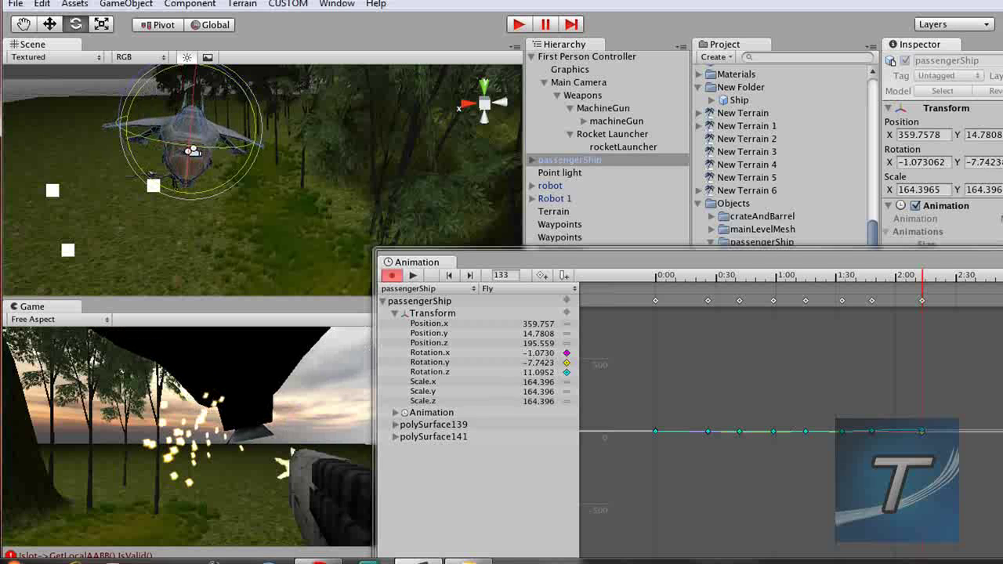
left_click(975, 276)
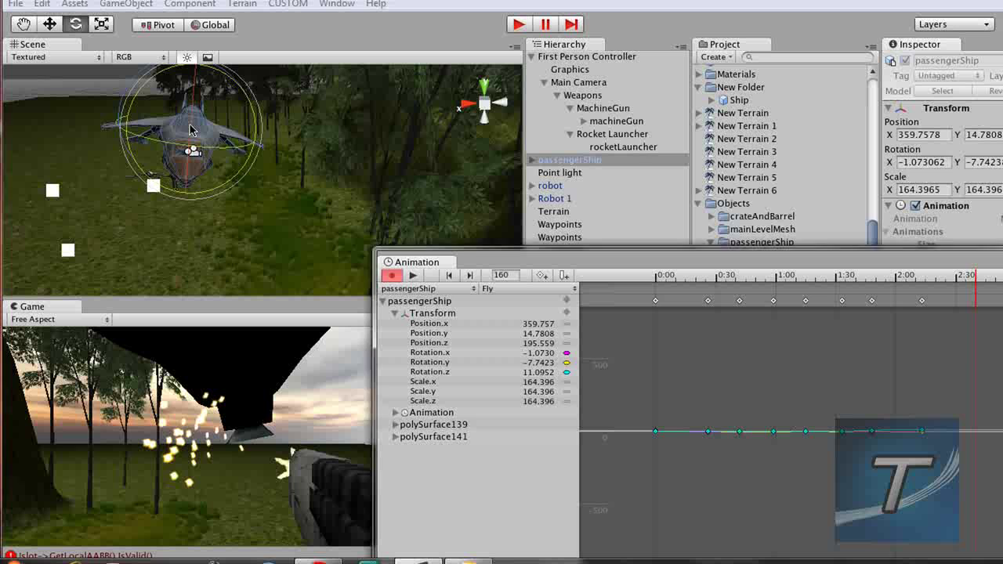
left_click_drag(191, 130, 197, 137)
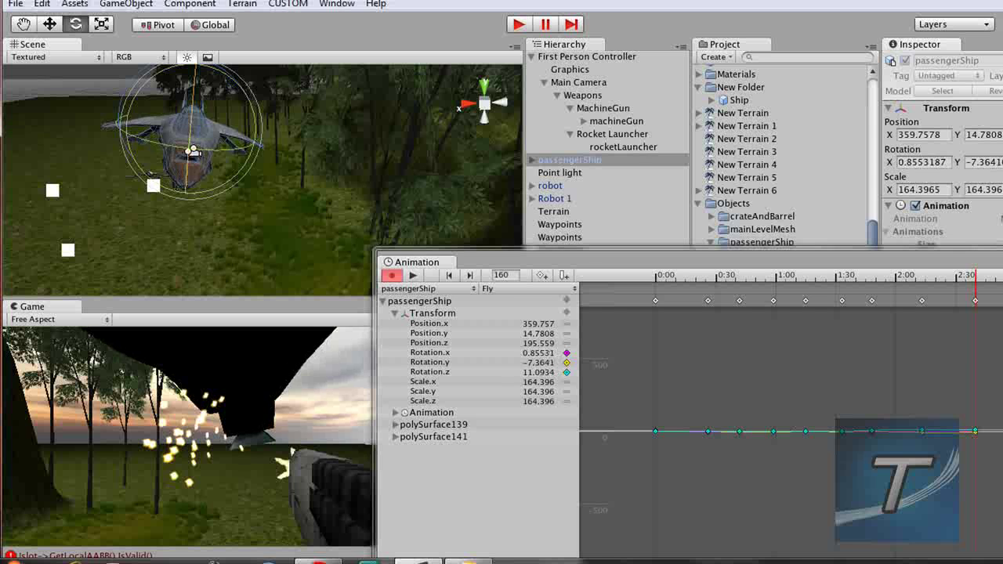
Step: Key the ship's rotation at about X 0.3, Y -4.7 on frame 187 and about X -0.9, Y 1.3 on frame 213
left_click(1002, 276)
left_click_drag(1002, 261, 933, 262)
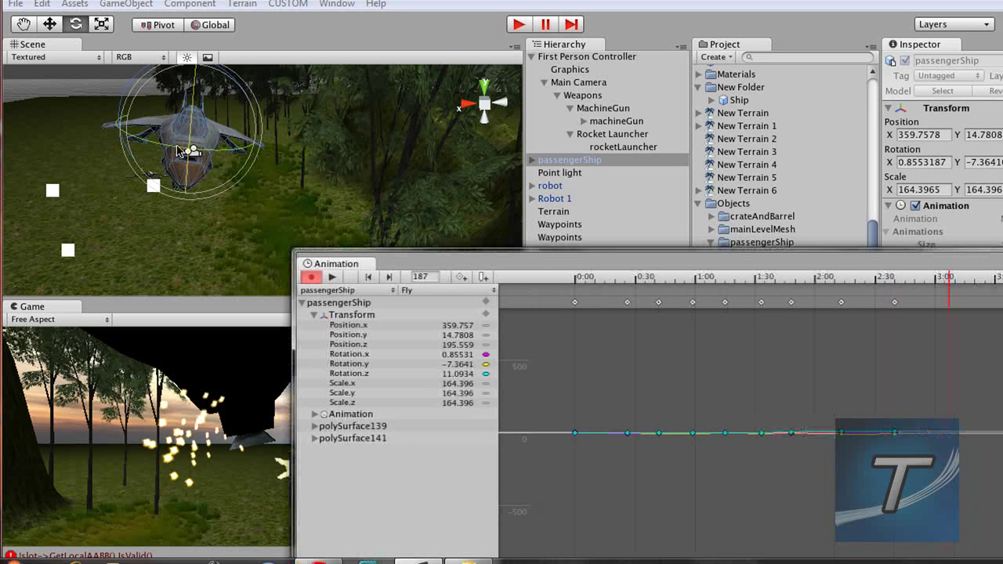
left_click_drag(149, 140, 140, 138)
left_click(994, 280)
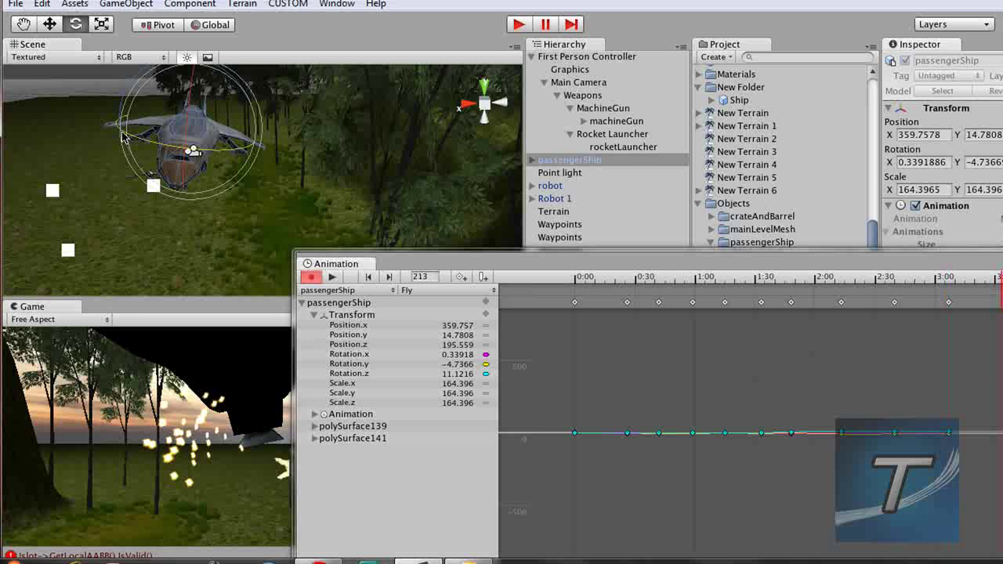
left_click_drag(131, 134, 180, 170)
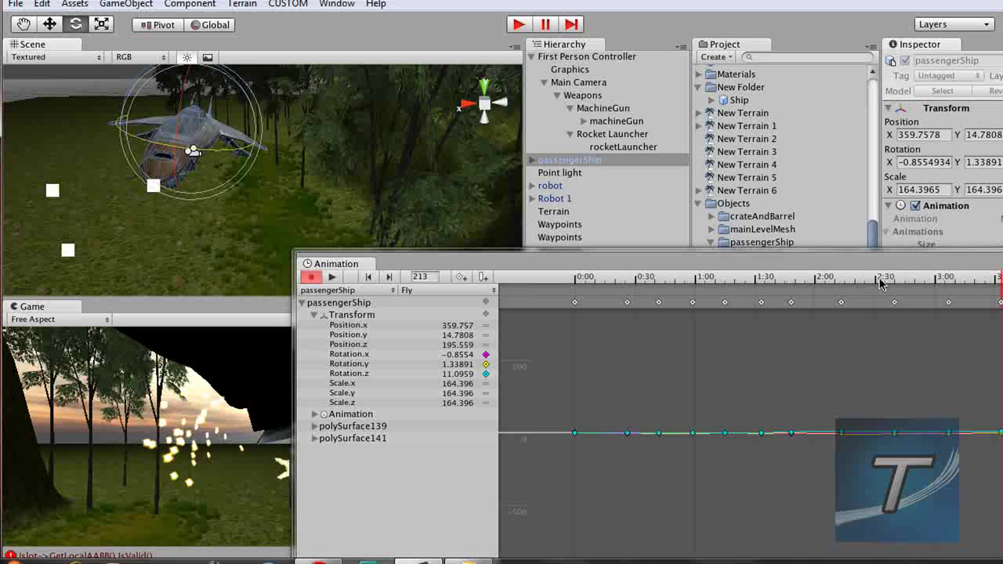
Step: Key the ship's rotation at about X 0, Y -6.4, Z 8.9 on frame 242
scroll(881, 284, "down", 3)
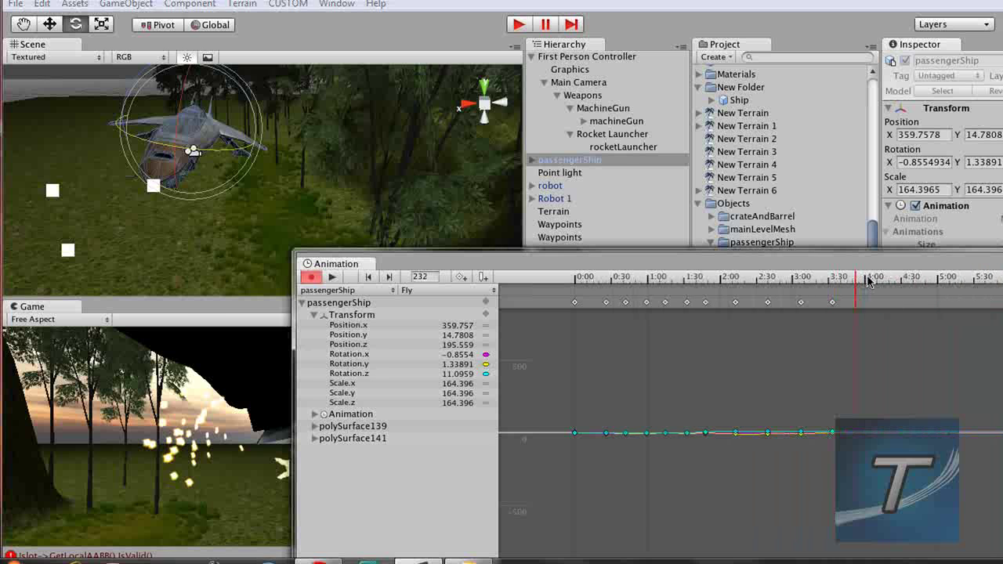
left_click(868, 280)
left_click_drag(154, 149, 125, 96)
scroll(239, 141, "down", 3)
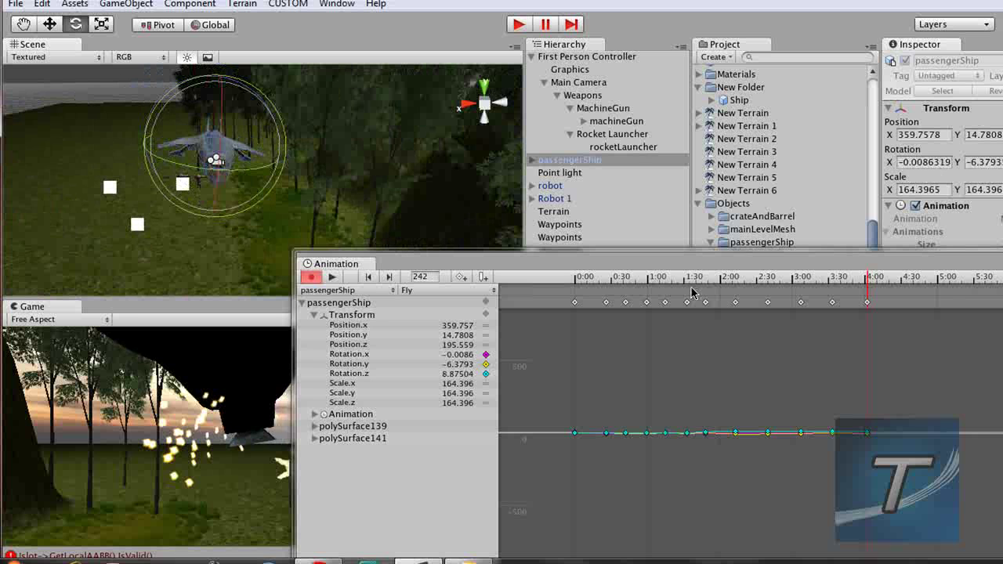
Step: On frame 270, key the ship's position at about X 360, Z 193.1 and its rotation at about X 6.9, Y -5.3
left_click_drag(280, 171, 364, 209, "alt")
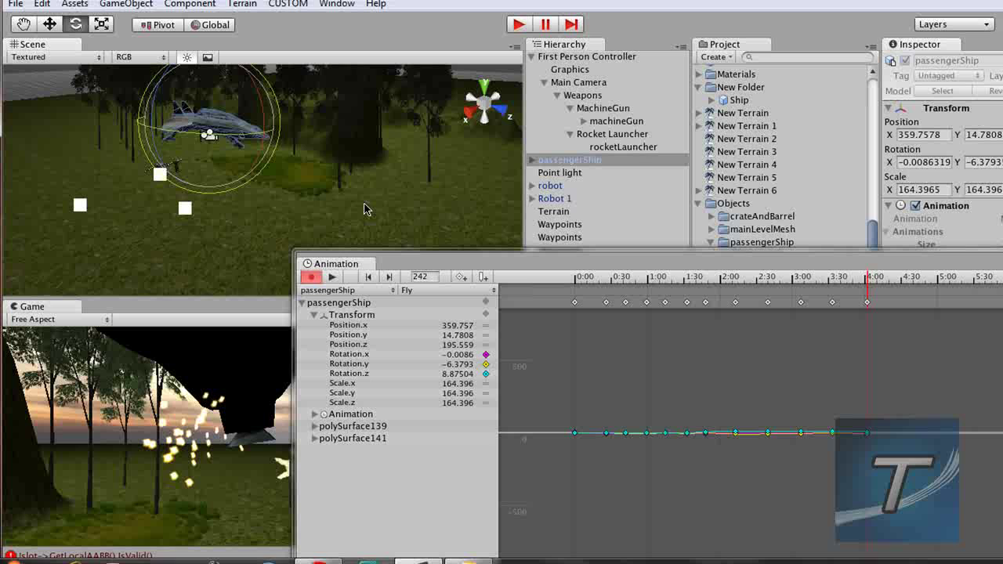
left_click(901, 282)
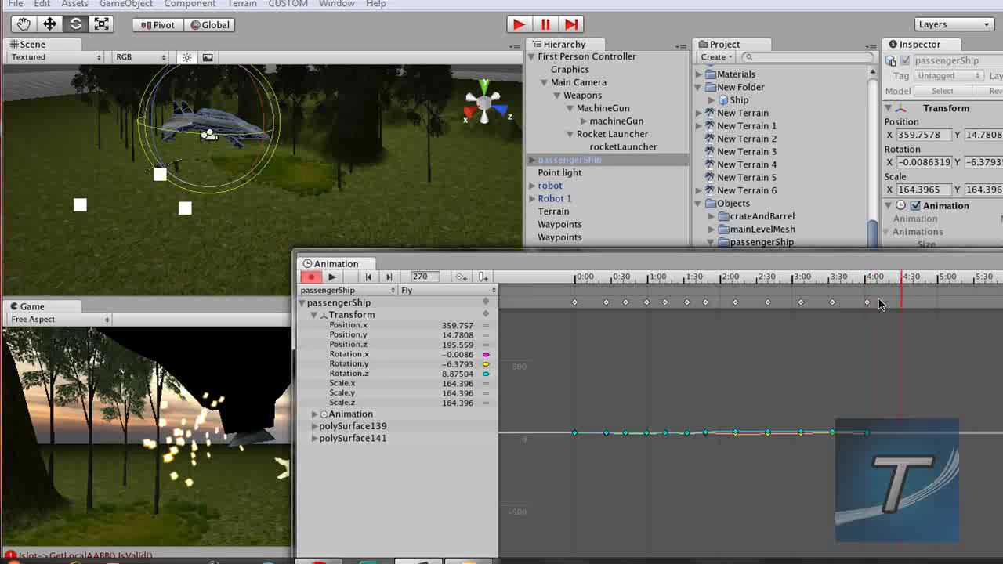
left_click(49, 25)
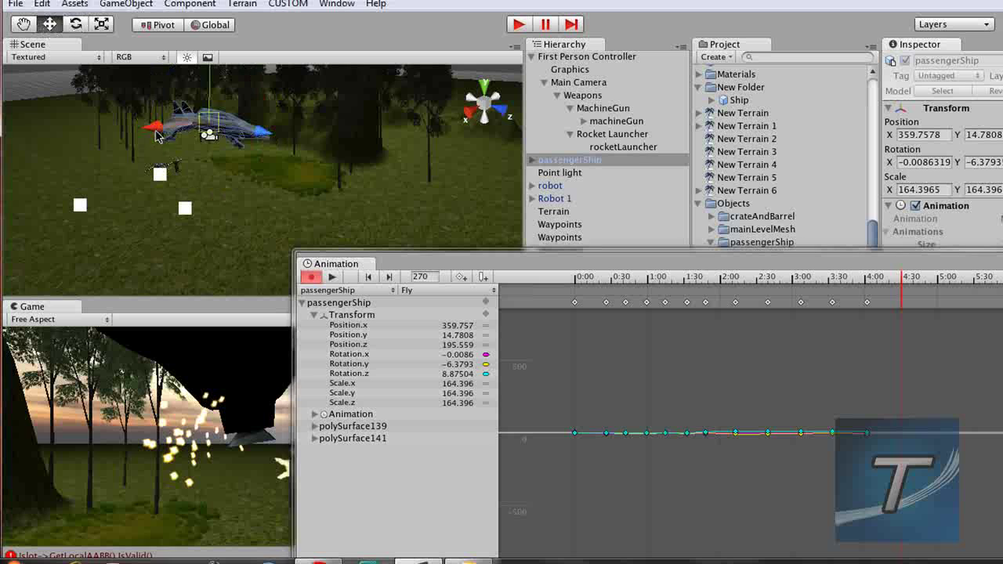
mouse_move(261, 133)
left_mouse_down()
mouse_move(241, 113)
mouse_move(253, 119)
left_mouse_up()
left_click(75, 25)
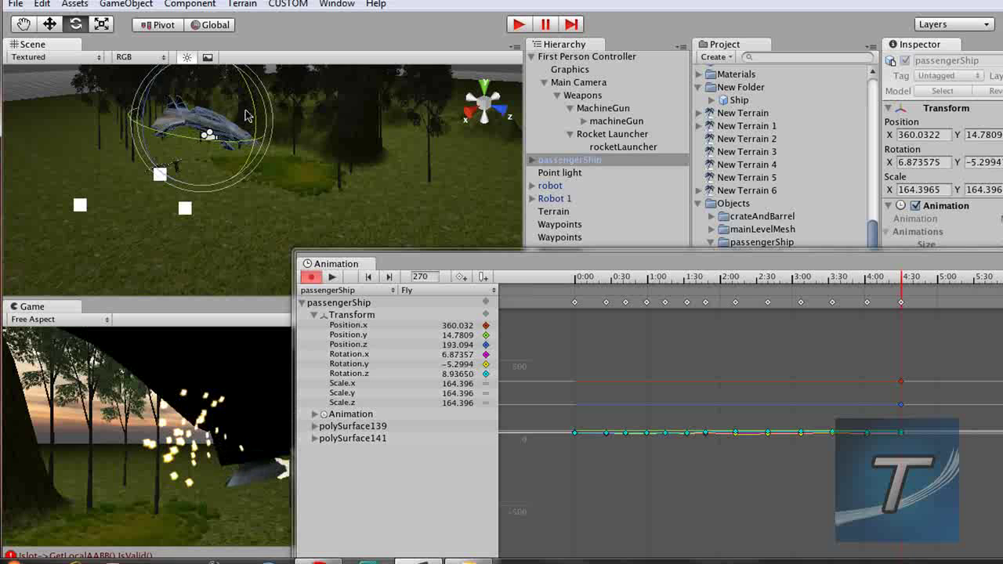
Step: On frame 338, key the ship's position at about X 354.9, Y 17.2, Z 235.8 and rotation at about X -4.6, Y -12.4, Z 2.4
left_click(985, 287)
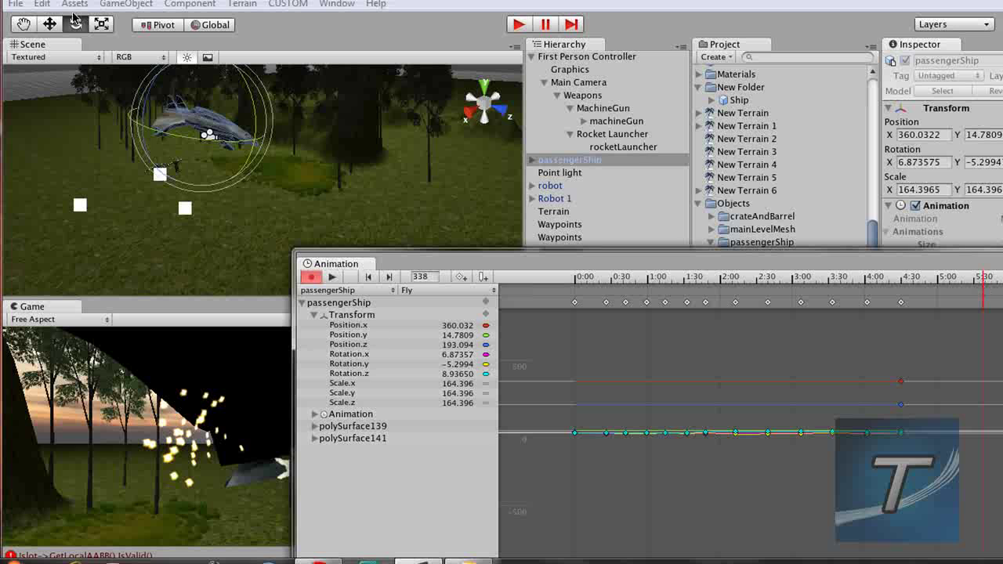
left_click(49, 24)
left_click_drag(274, 152, 459, 210)
scroll(210, 112, "down", 3)
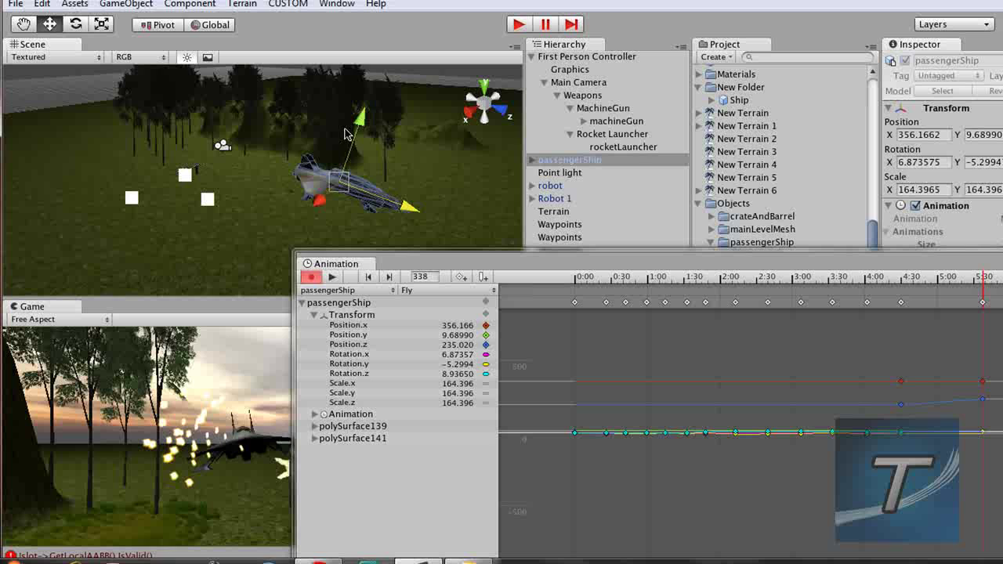
left_click_drag(345, 135, 382, 110)
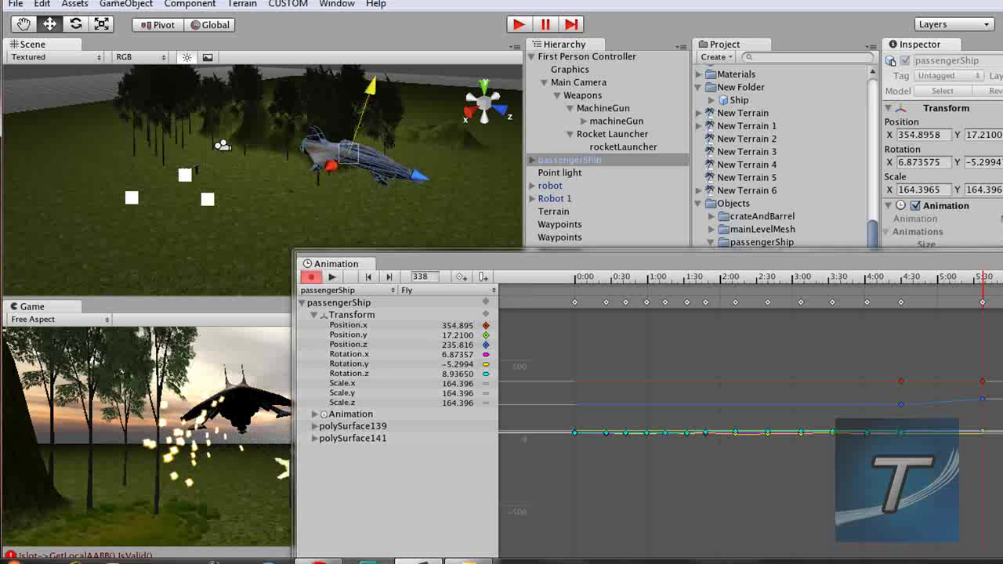
key("e")
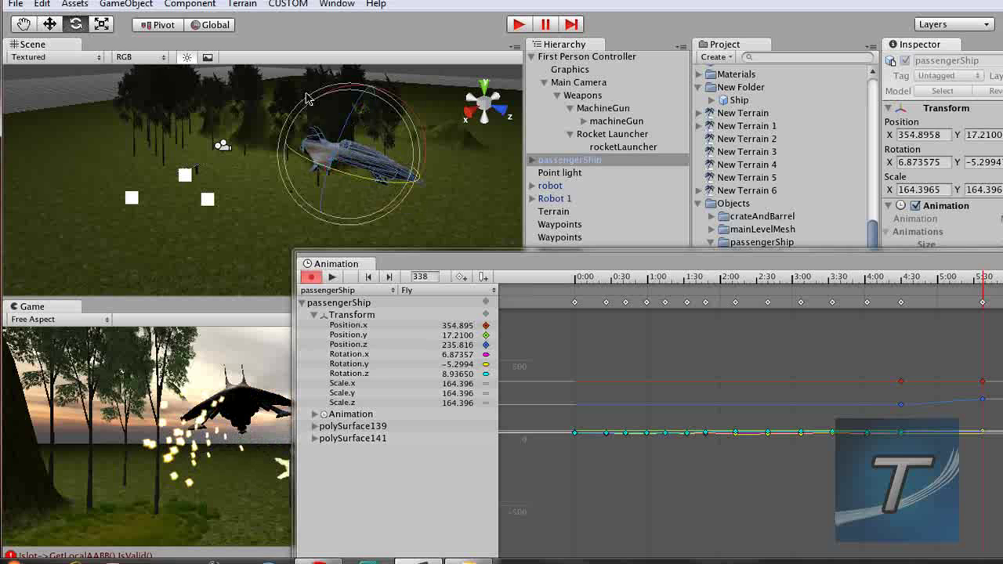
left_click_drag(310, 110, 329, 166)
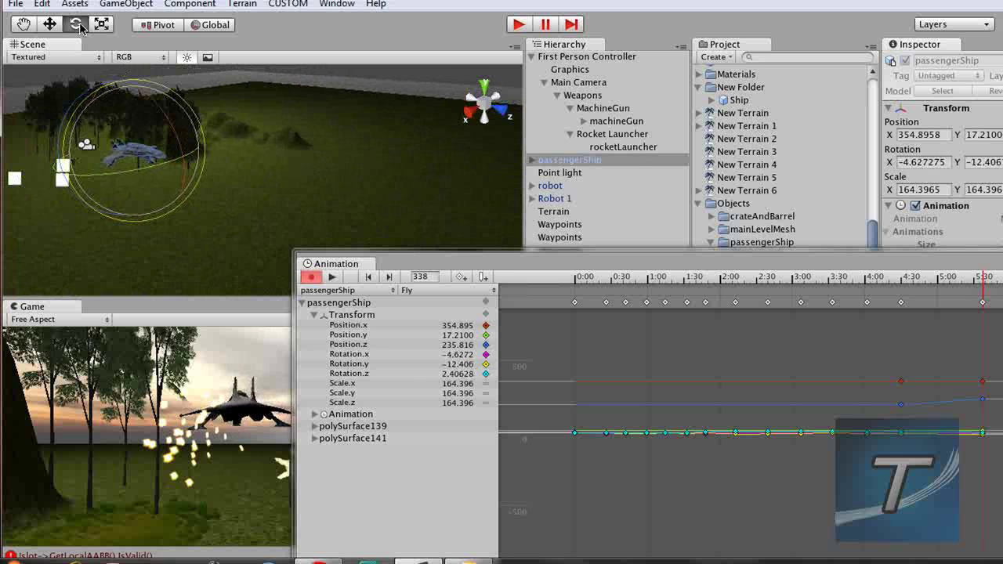
Step: On frame 389, key the ship's position at about X 342.9, Y 21.7, Z 290.5 and rotation at about X -13.9, Y -17.1, Z -1.7
left_click(50, 26)
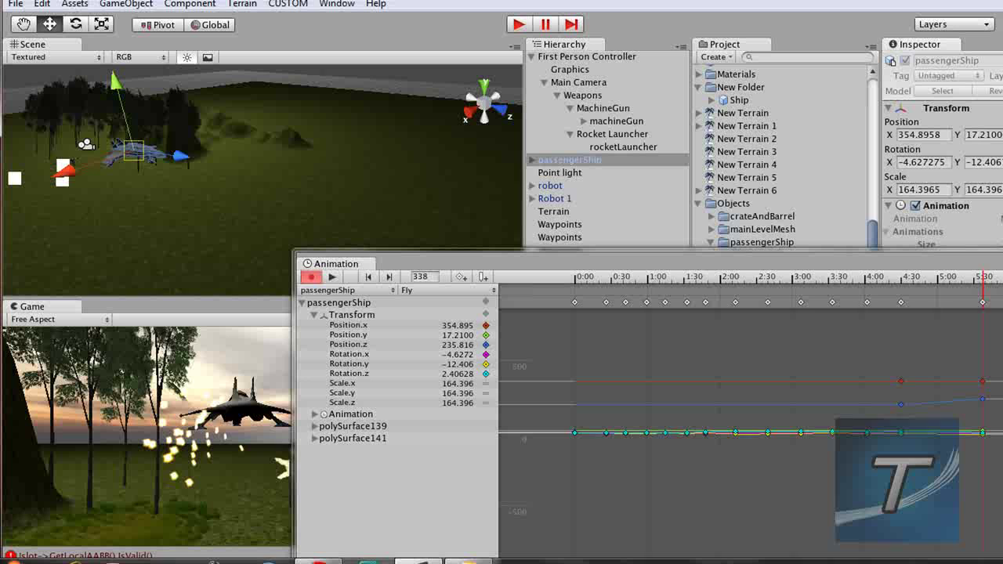
scroll(917, 349, "down", 1)
scroll(932, 329, "down", 2)
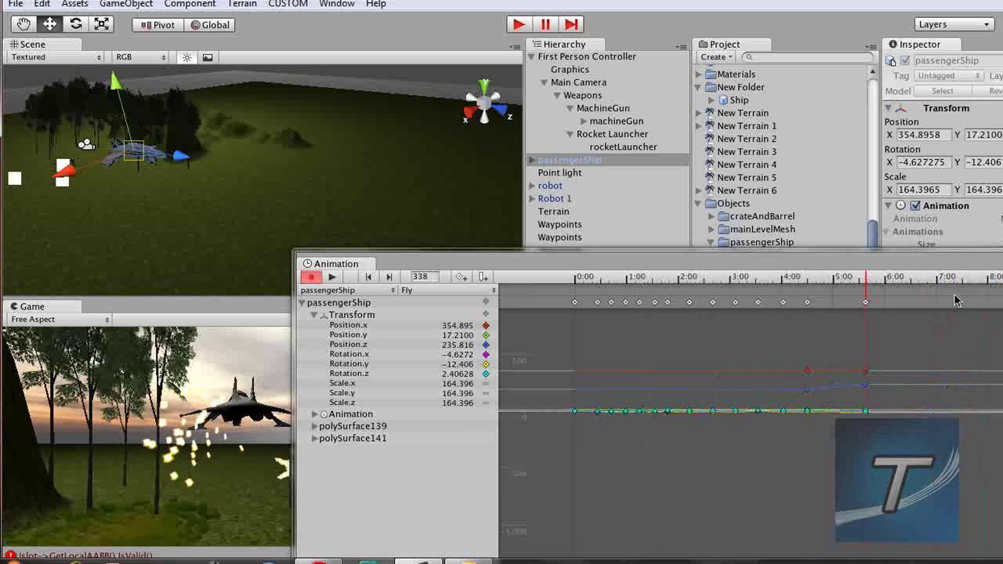
left_click(909, 288)
left_click_drag(176, 162, 271, 165)
key("e")
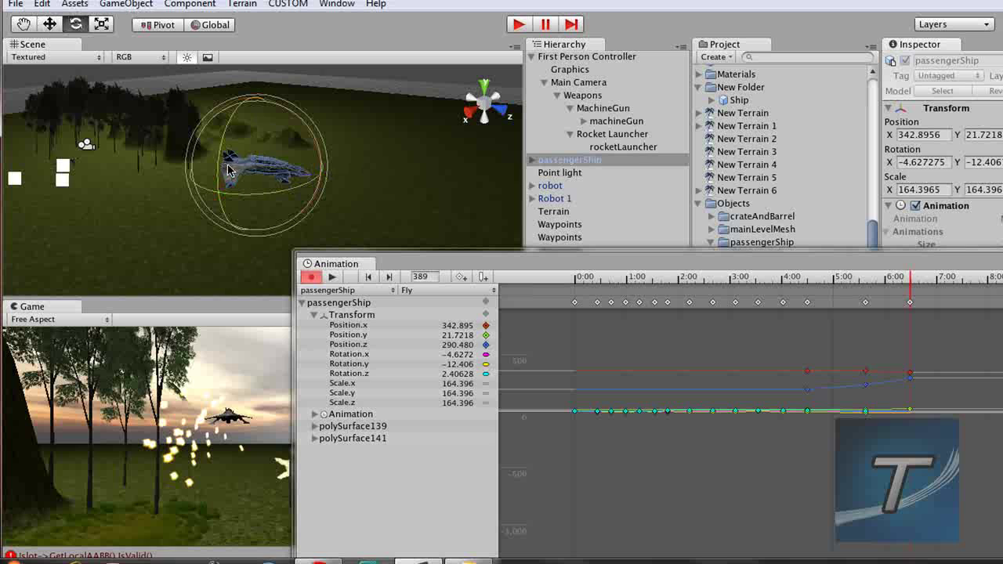
left_click_drag(197, 145, 187, 169)
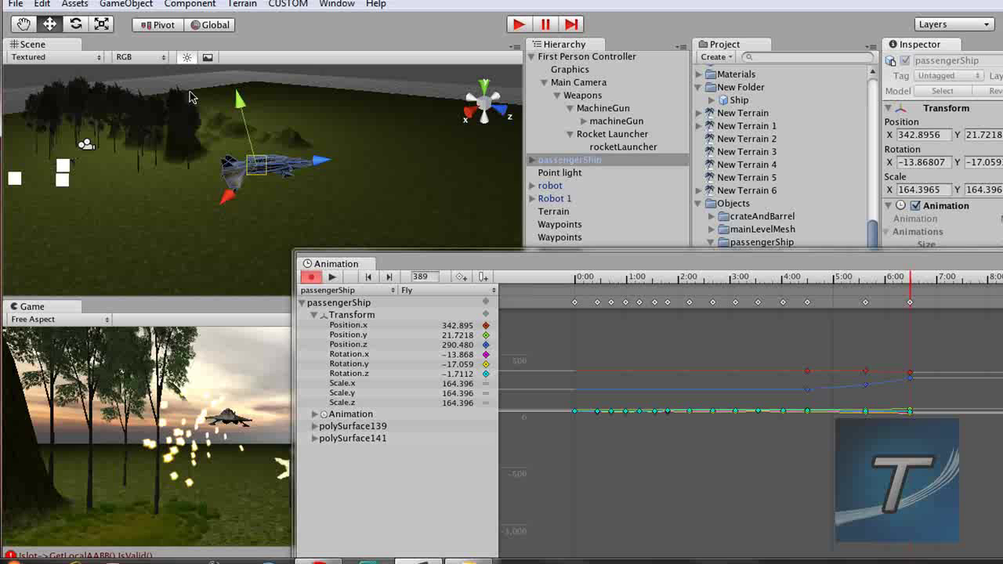
Step: Raise the ship to about Y 30.6 on frame 389 and rotate it to about X -20.9, Y -0.6, Z -7.8
left_click_drag(245, 116, 197, 102)
left_click(76, 25)
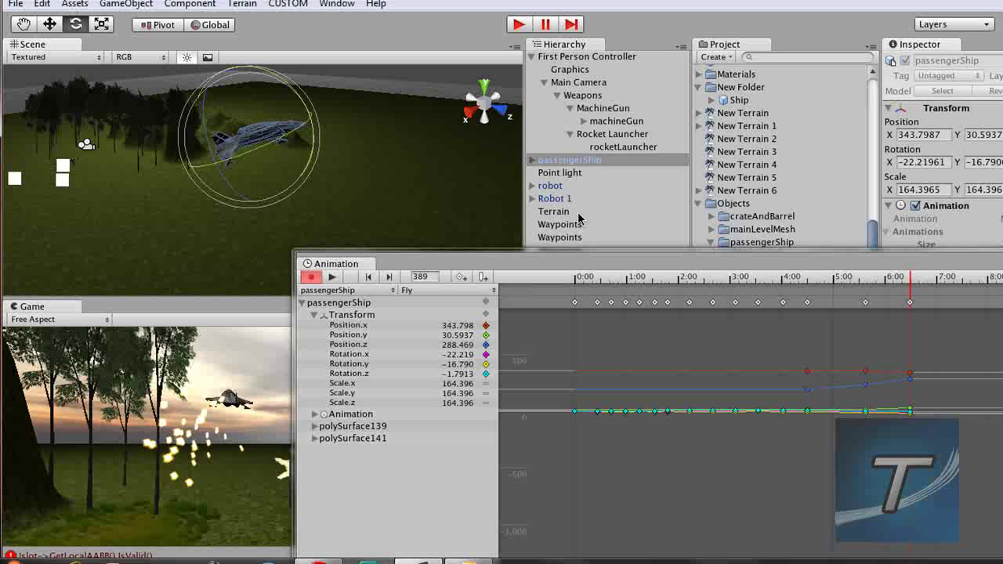
left_click_drag(281, 143, 262, 155)
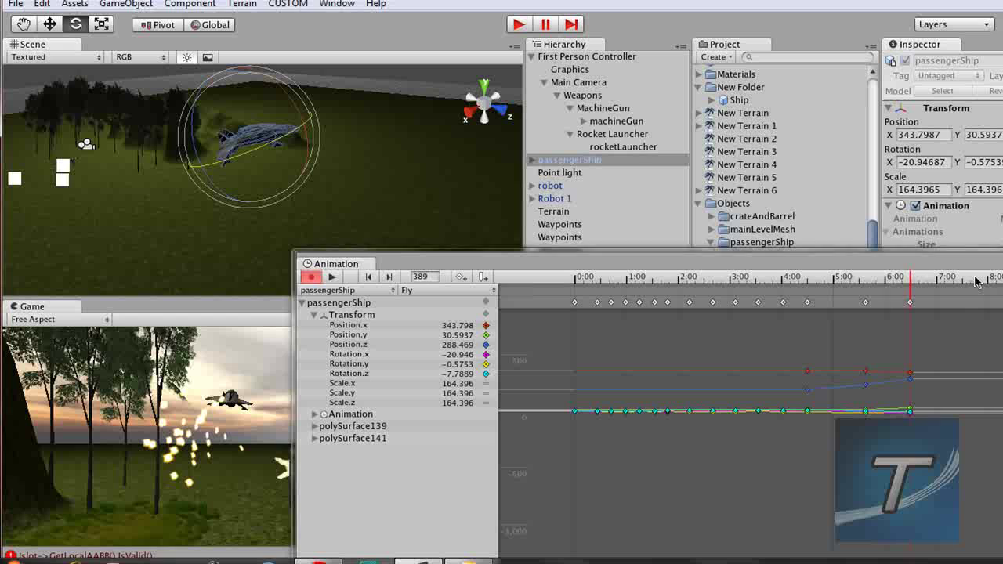
Step: On frame 460, move the ship forward and up to about X 341.1, Y 141.5, Z 578.4
left_click_drag(977, 282, 992, 284)
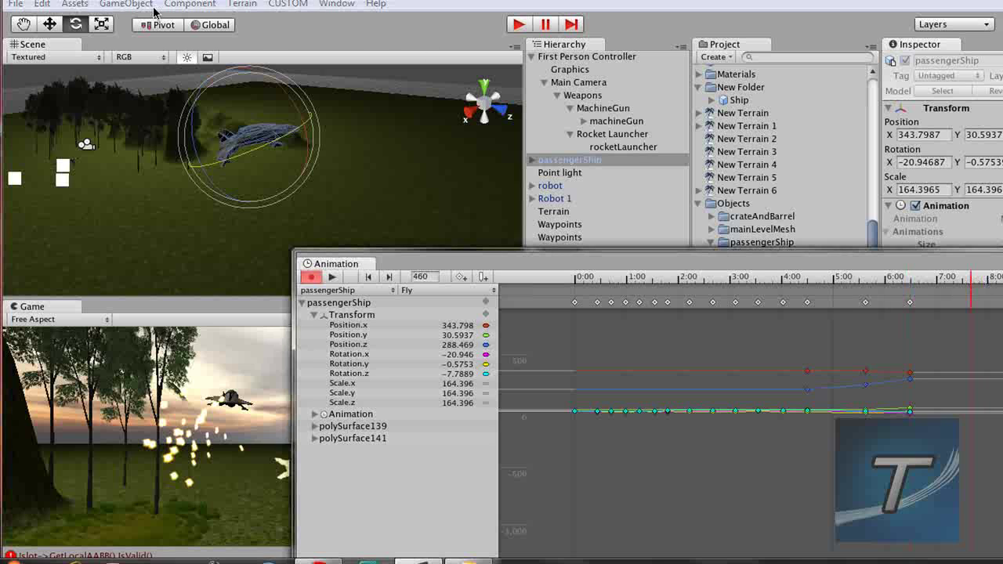
left_click(51, 26)
left_click_drag(304, 133, 470, 83)
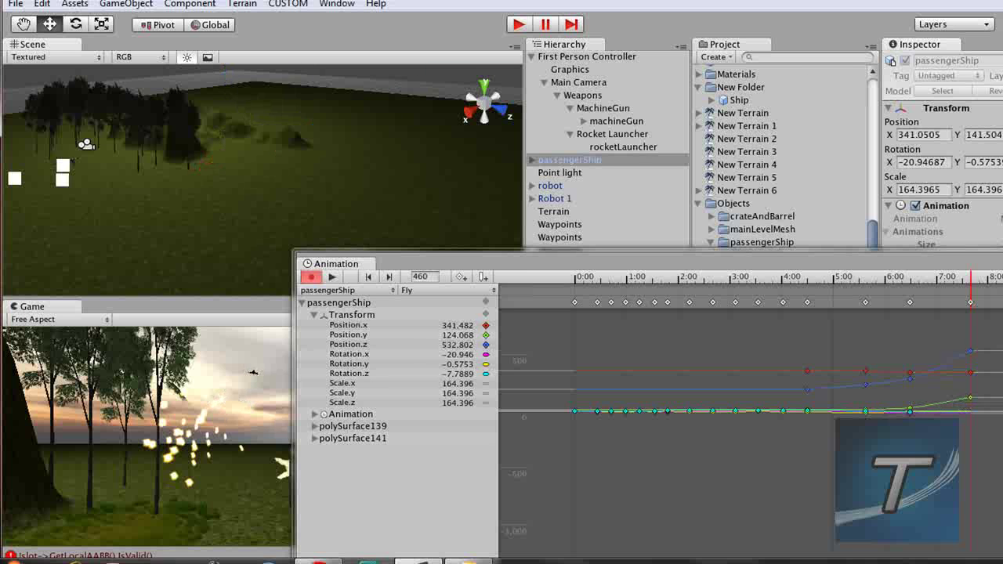
Step: Frame the distant ship and key its rotation at about X -18.7, Y 12.9, Z -12.4 on frame 460
scroll(224, 145, "down", 10)
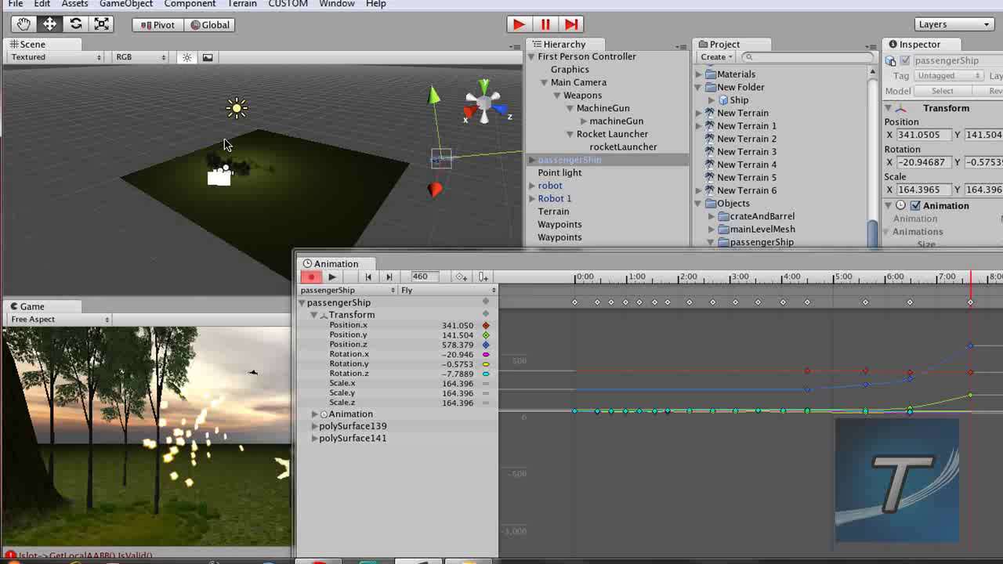
key("Right")
scroll(423, 124, "up", 3)
key("Right")
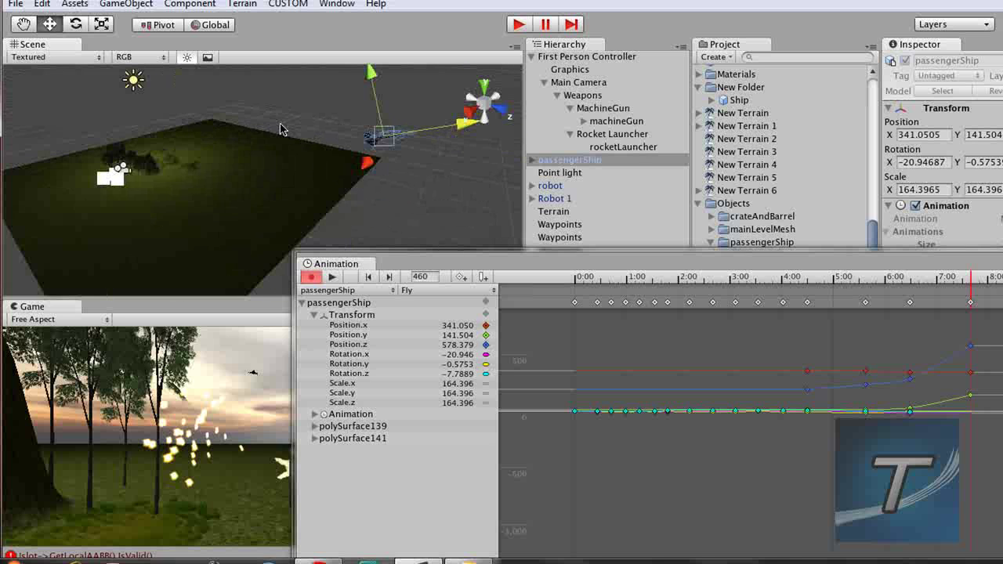
key("f")
left_click(76, 24)
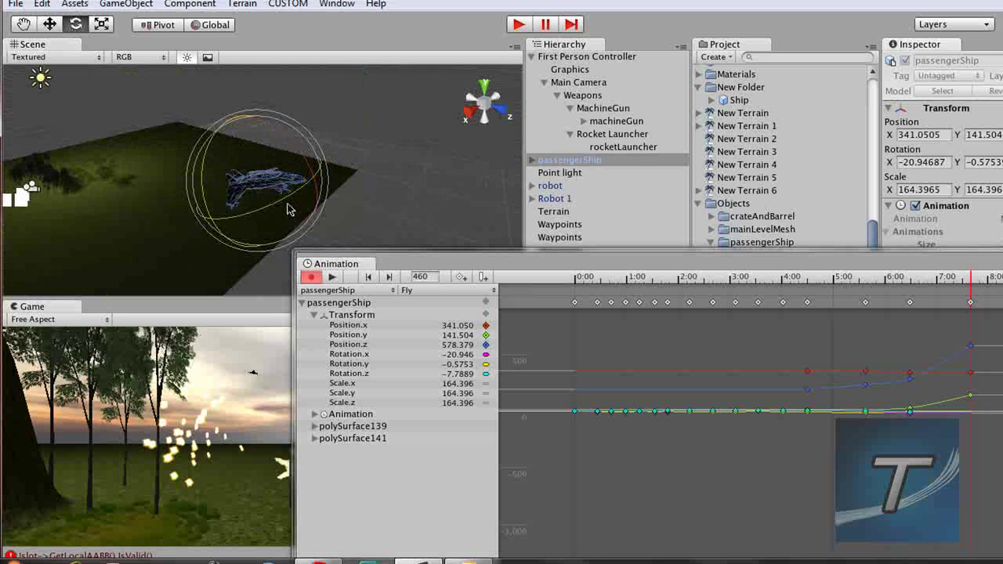
left_click_drag(283, 206, 249, 220)
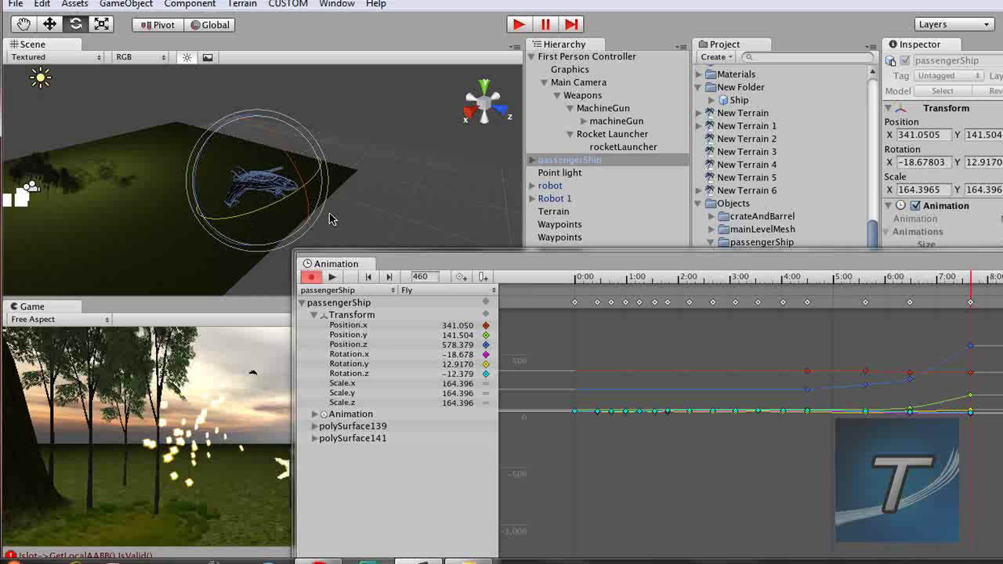
Step: On frame 654, key the ship flying far away at about X 458.1, Y 318, Z 1087.6
scroll(984, 284, "down", 3)
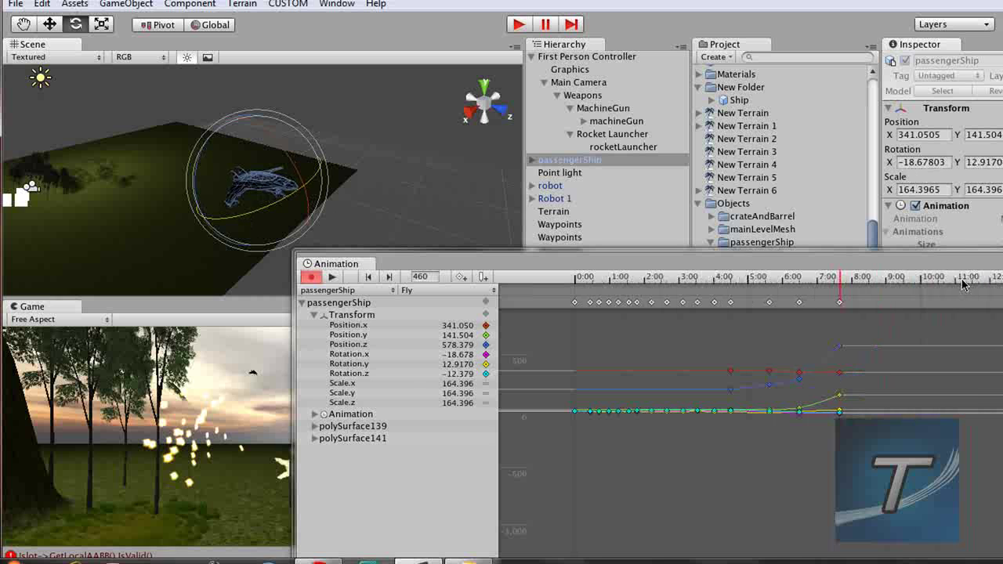
left_click(953, 280)
scroll(416, 138, "down", 10)
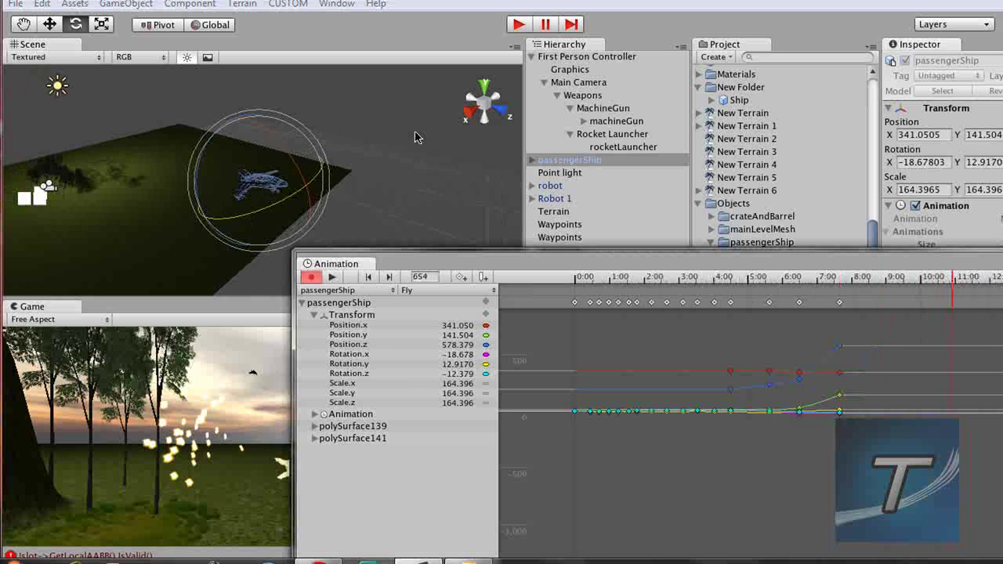
left_click(48, 25)
left_click_drag(304, 186, 696, 193)
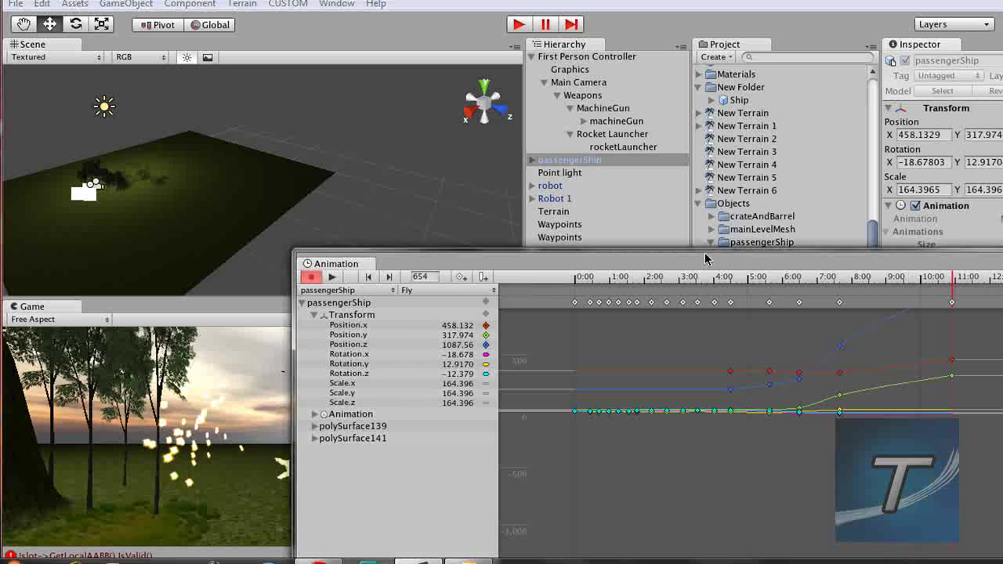
Step: Uncover more of the Game view, then preview the Fly clip and step back to the keyframe on frame 187
left_click_drag(601, 267, 704, 272)
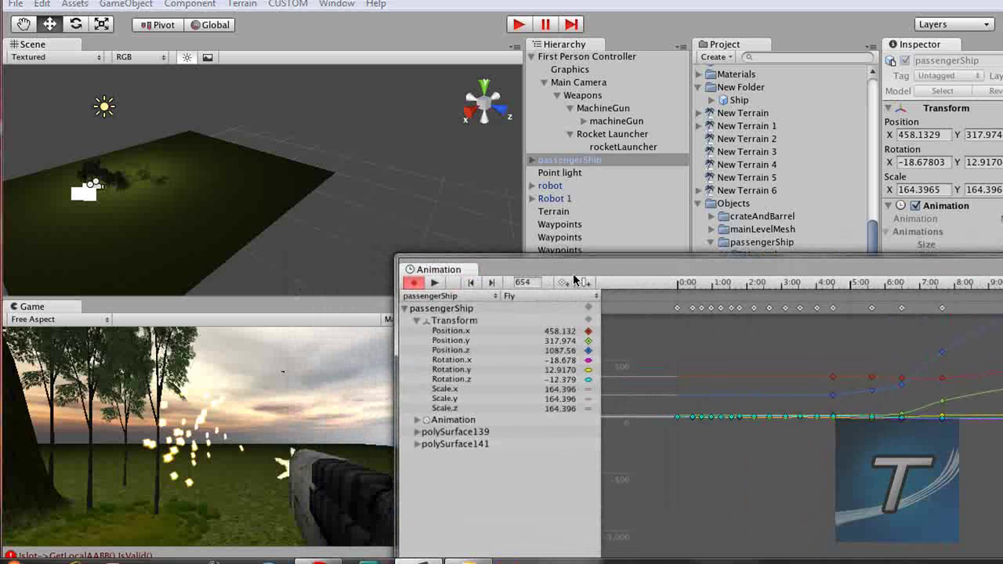
left_click(437, 283)
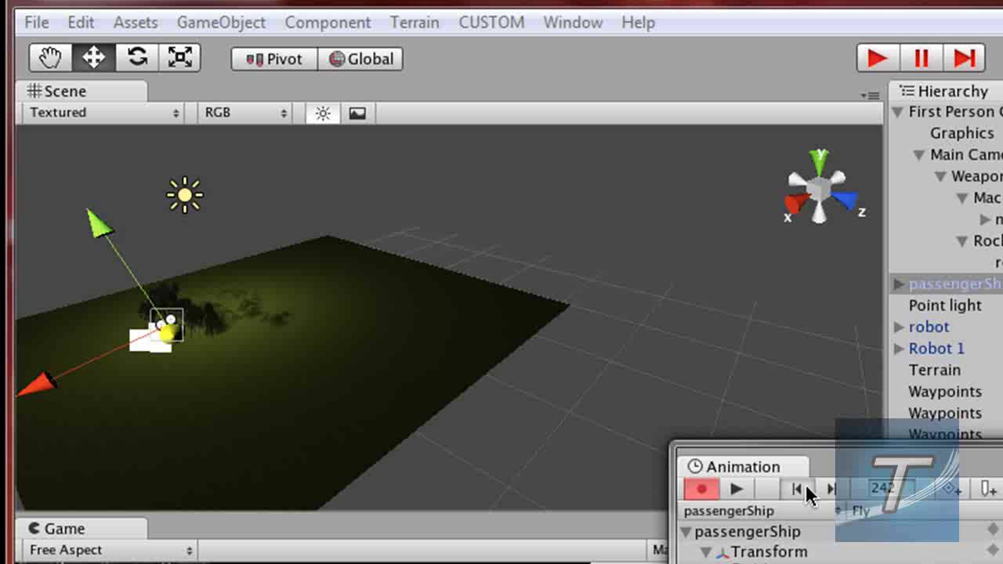
left_click(805, 485)
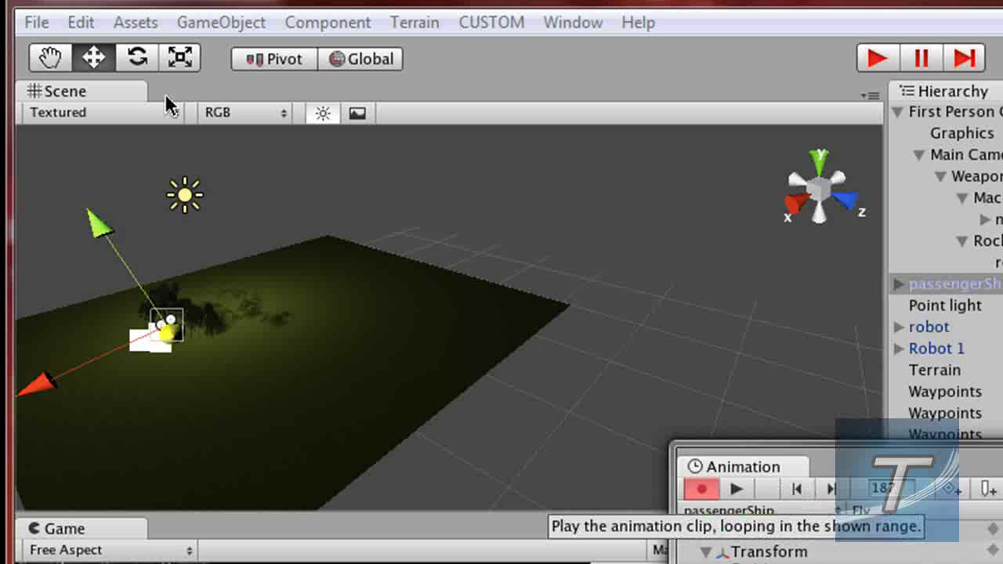
Step: Frame the passenger ship, preview the Fly clip once more, and close the Animation window
key("f")
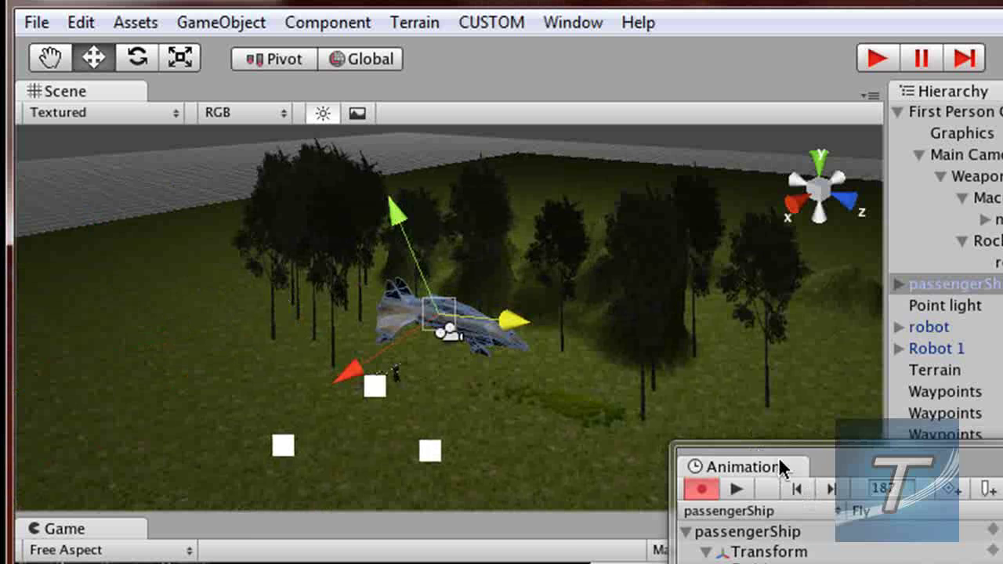
left_click(737, 490)
scroll(290, 382, "up", 1)
scroll(291, 383, "down", 2)
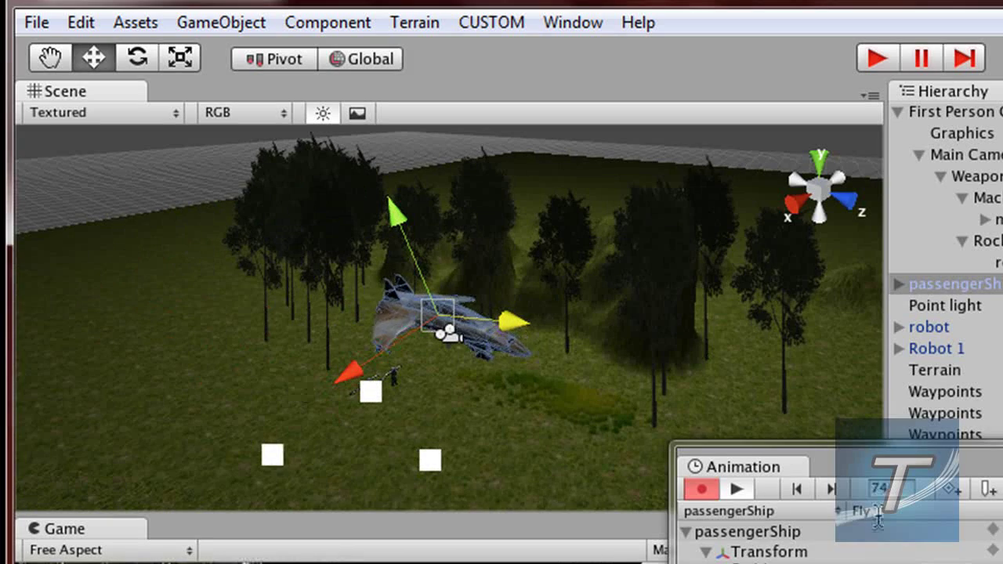
left_click(745, 491)
left_click_drag(919, 465, 539, 463)
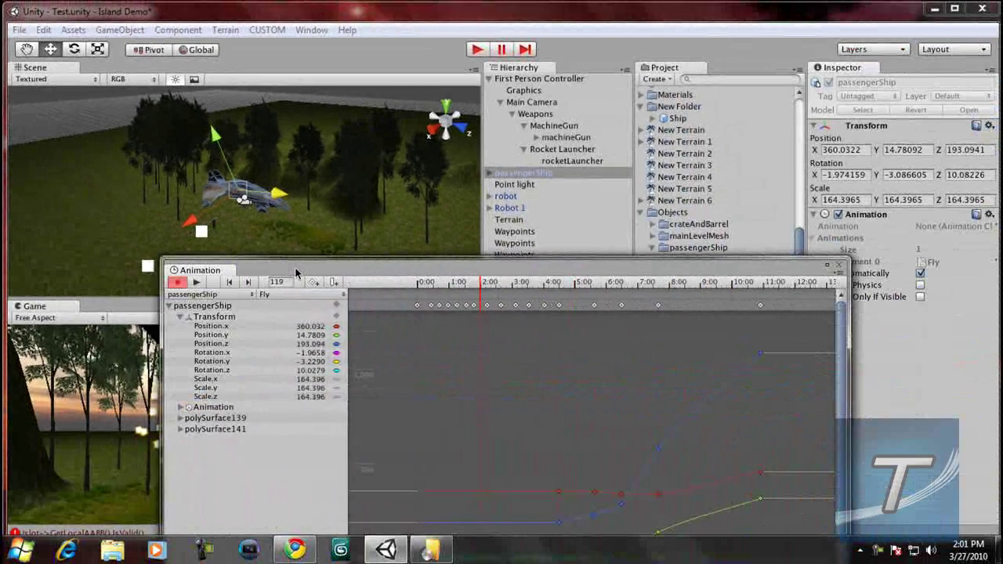
left_click(835, 266)
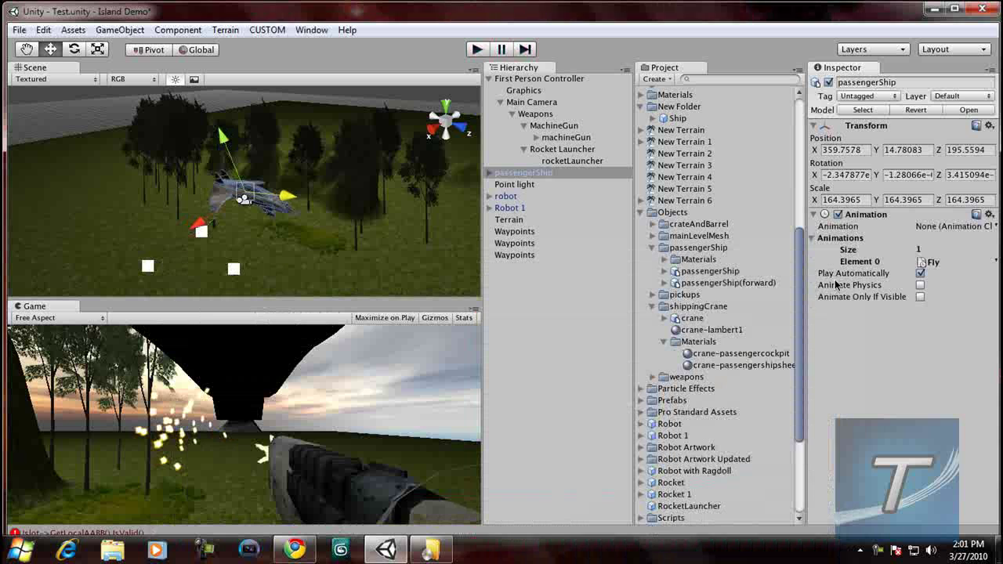
Step: Find the Fly clip in the project assets and review its Wrap Mode options, leaving Default selected
left_click(641, 212)
scroll(654, 227, "up", 8)
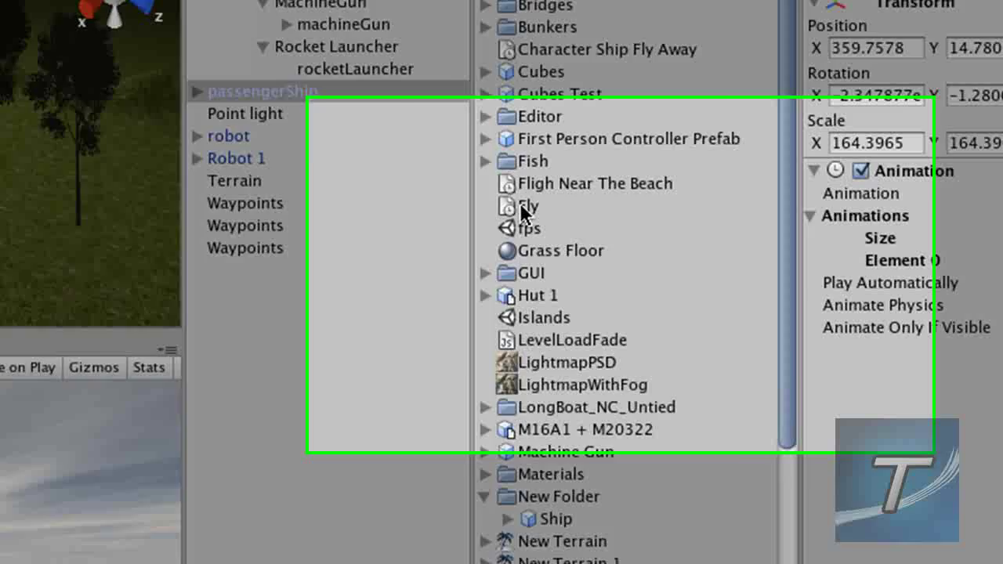
left_click(521, 205)
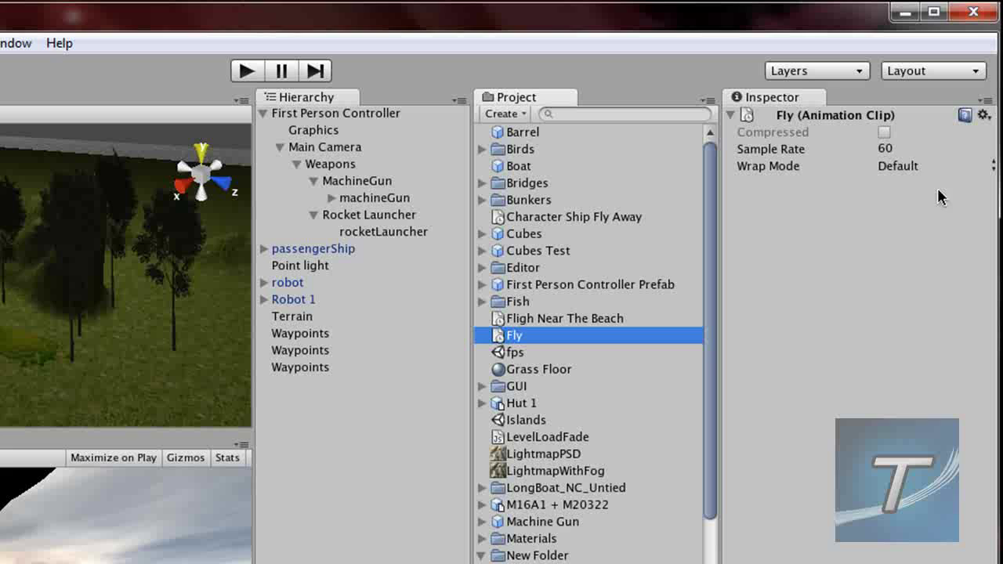
left_click(800, 167)
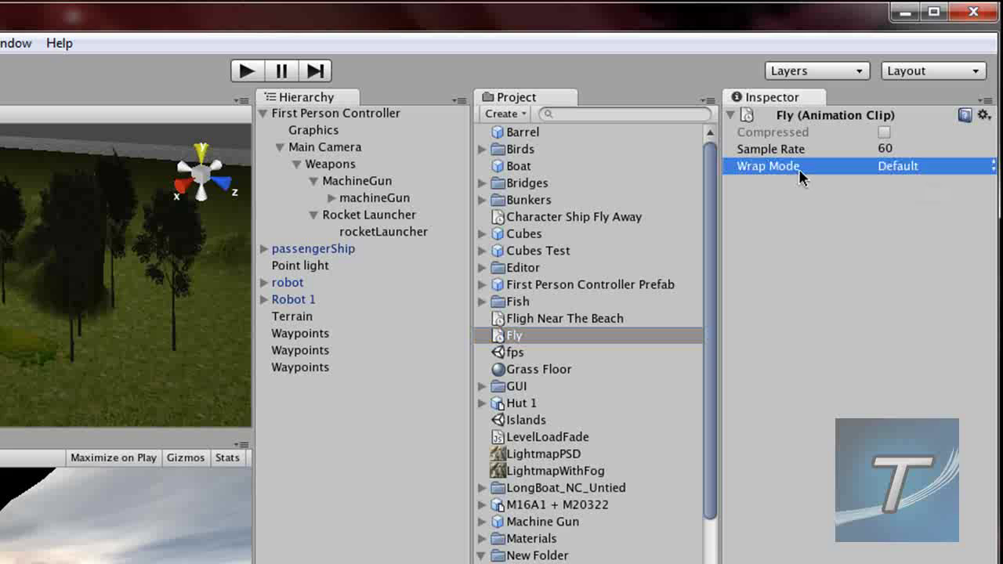
left_click(992, 167)
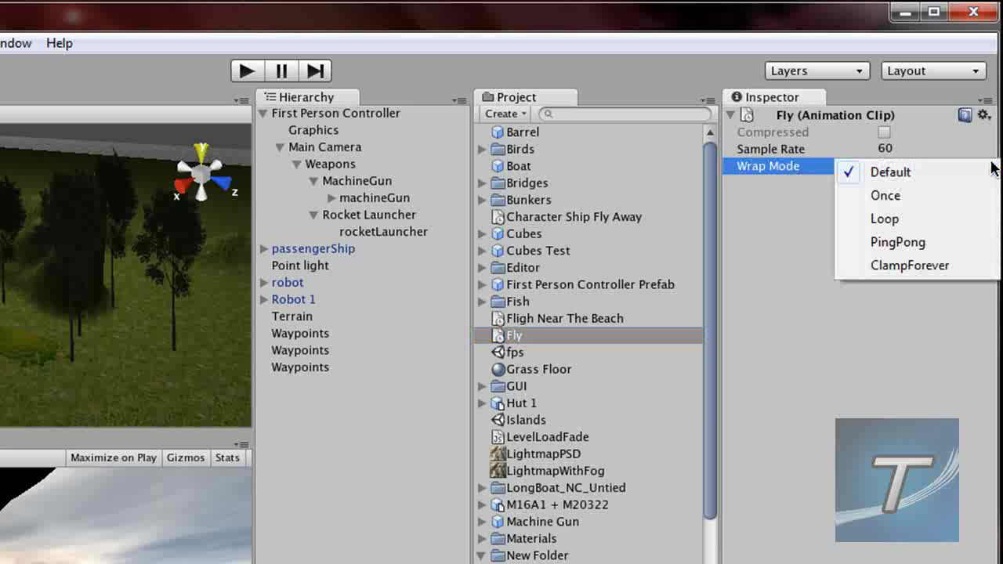
left_click(808, 239)
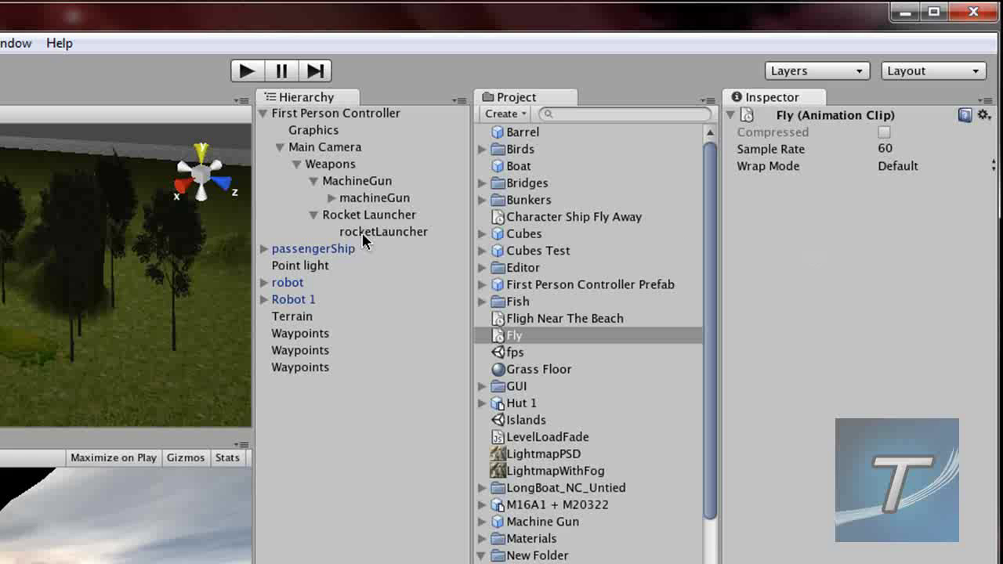
Step: Assign Fly as the passenger ship's default Animation and play-test the scene, firing the weapon during the test
left_click(321, 249)
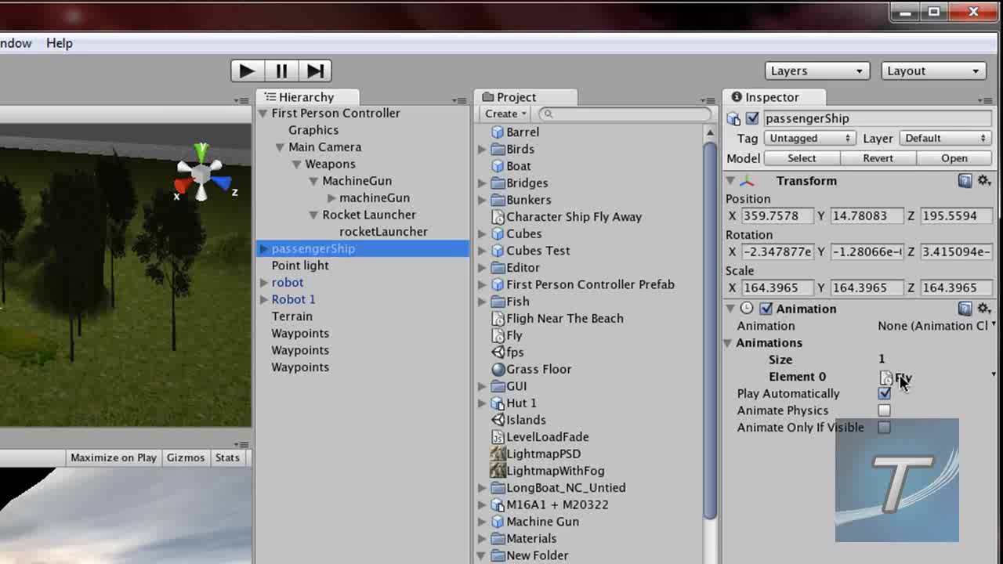
left_click(818, 329)
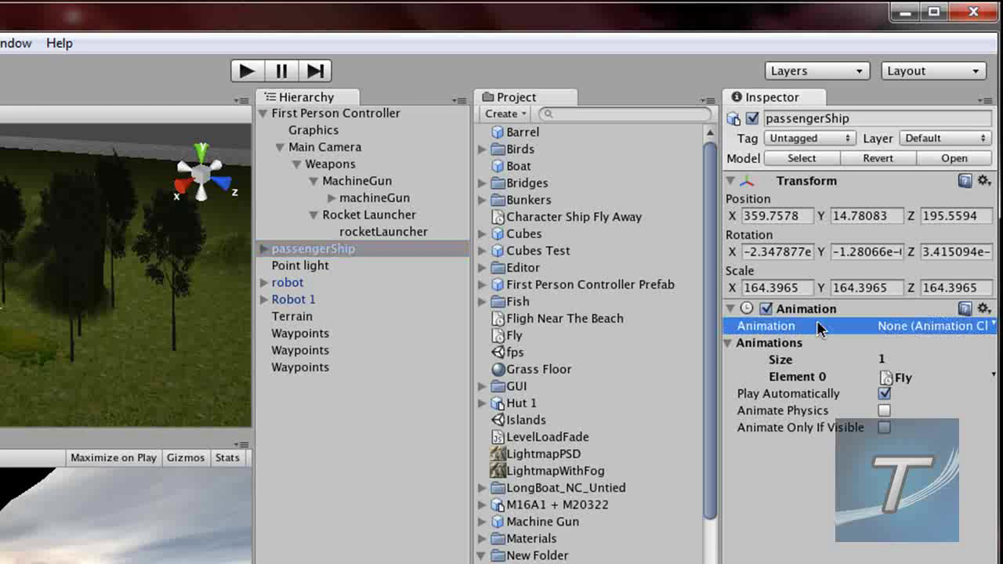
left_click(993, 326)
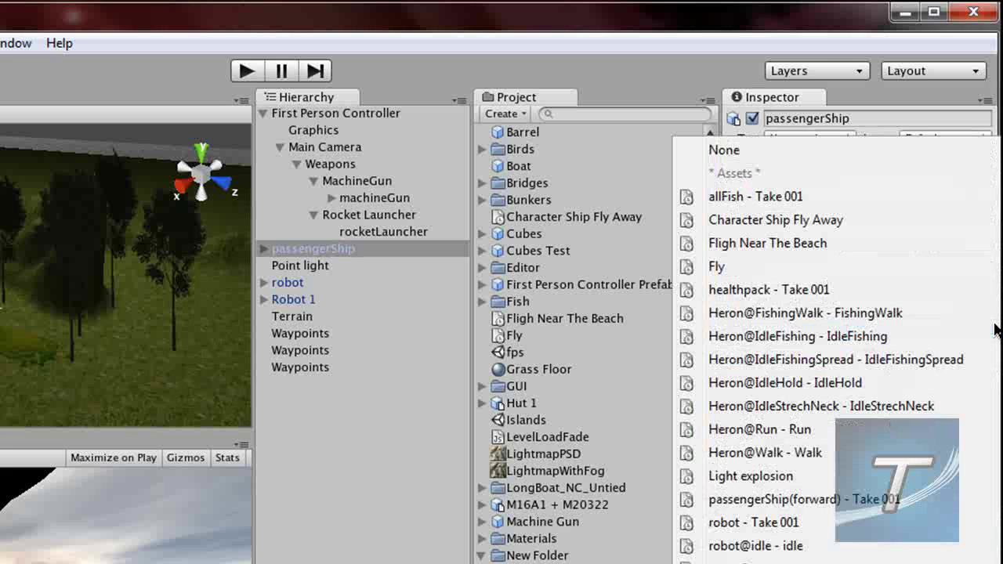
left_click(780, 268)
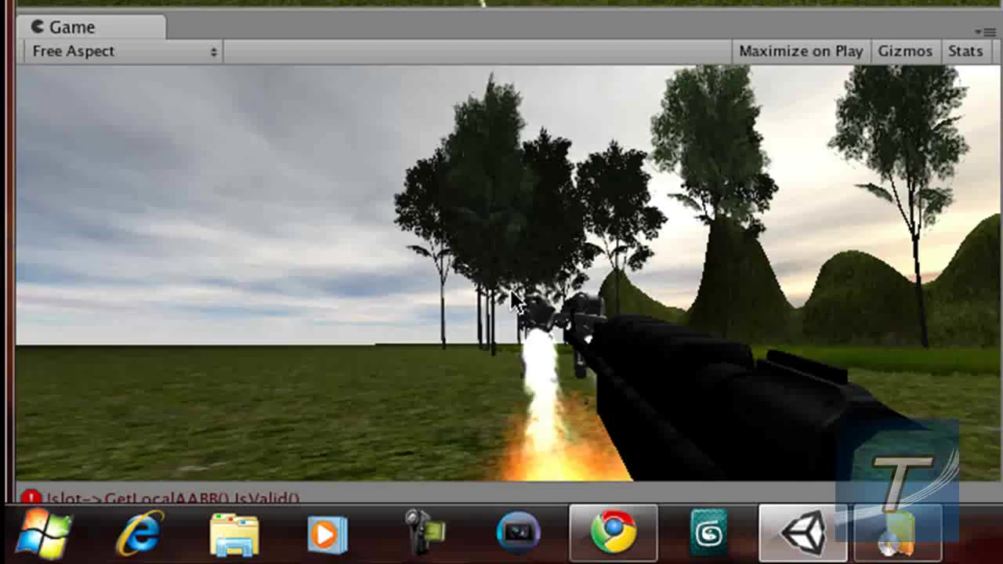
left_click(511, 297)
left_click(510, 298)
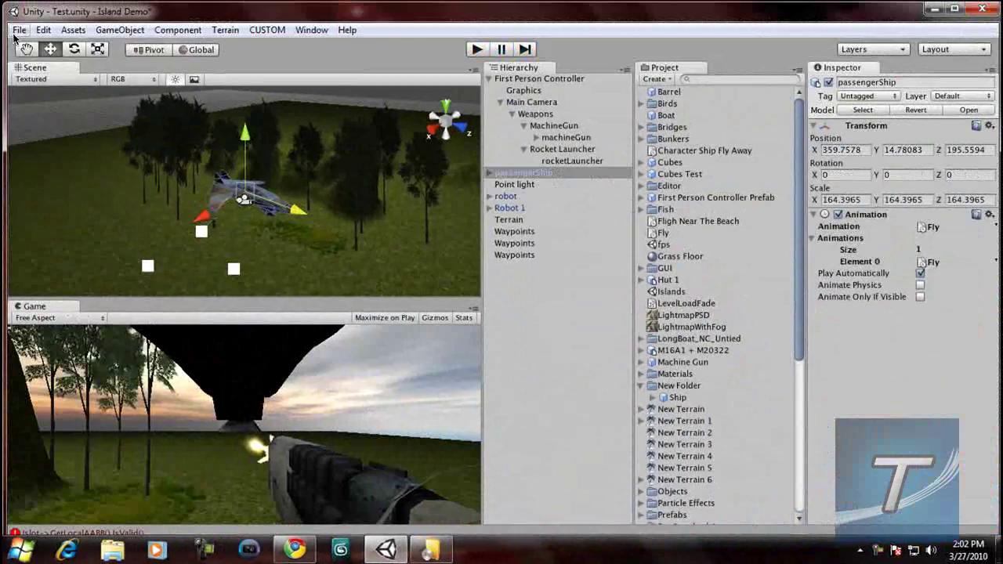
Step: Save the changes to the current scene and open the fps.unity scene
left_click(19, 30)
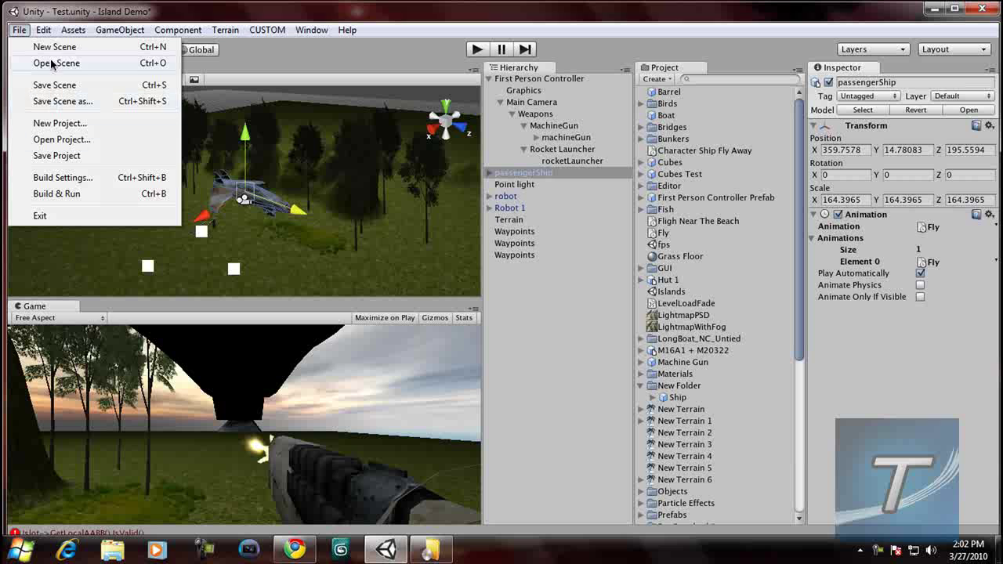
left_click(52, 64)
left_click(469, 310)
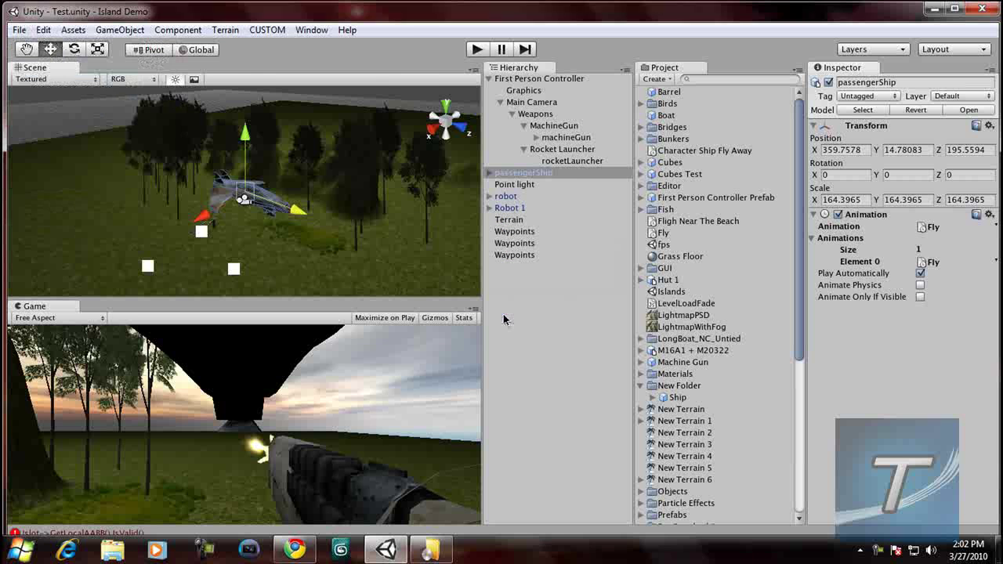
scroll(387, 181, "down", 10)
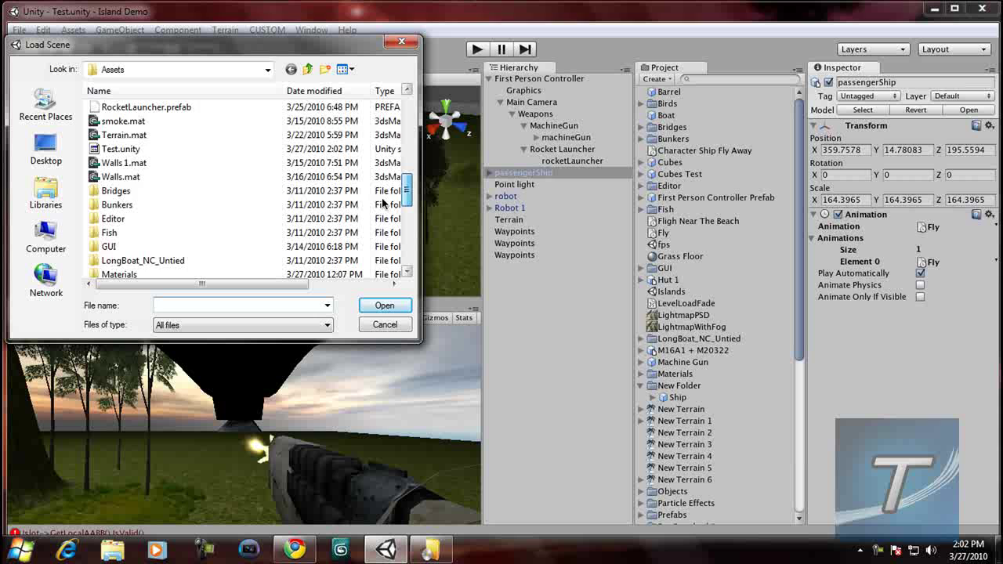
scroll(387, 180, "up", 6)
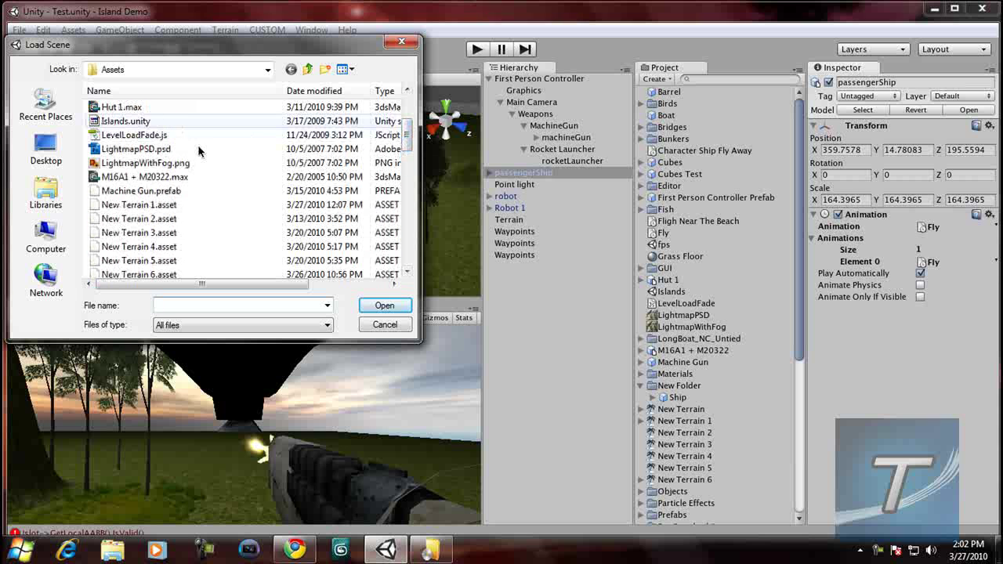
scroll(117, 141, "up", 2)
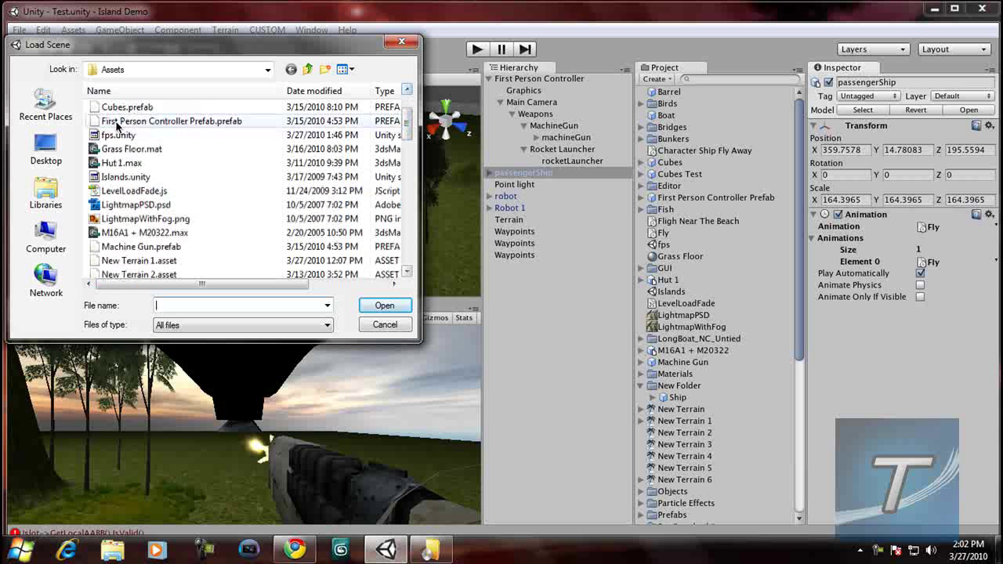
left_click(108, 137)
double_click(106, 143)
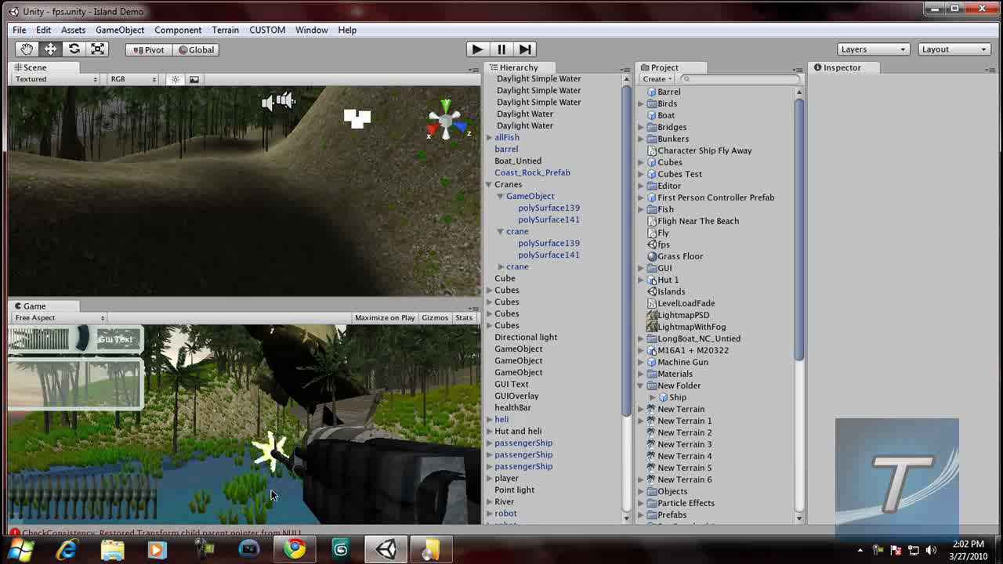
Step: Frame the player object in the Scene view, then play-test the fps scene and stop it
scroll(611, 376, "down", 5)
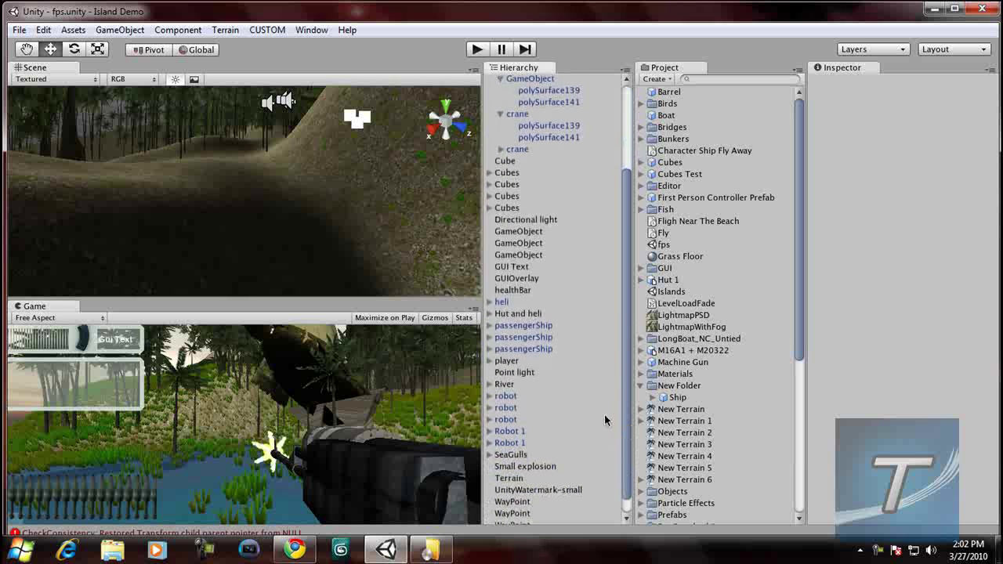
left_click(522, 357)
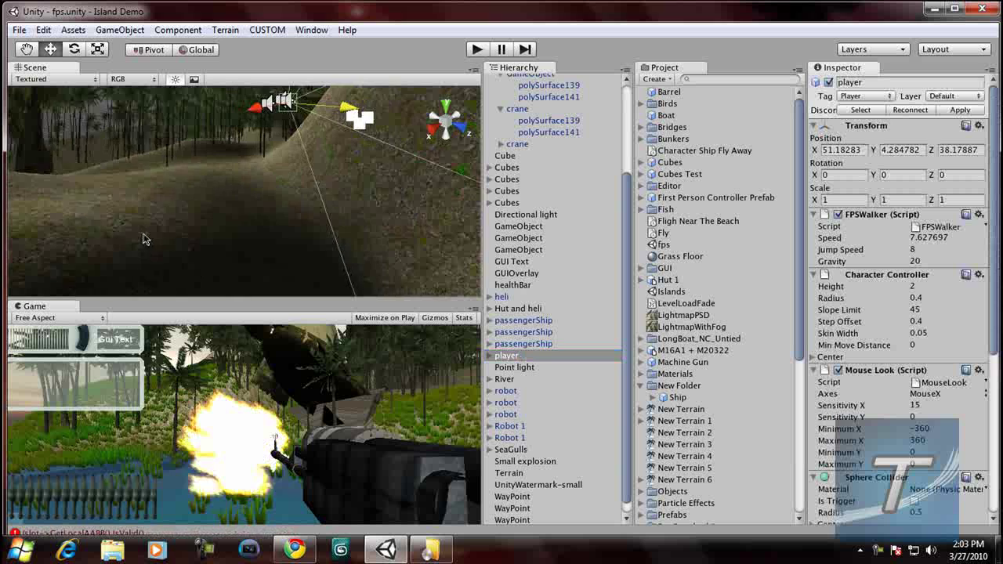
key("f")
right_click_drag(4, 88, 125, 207)
scroll(126, 206, "down", 10)
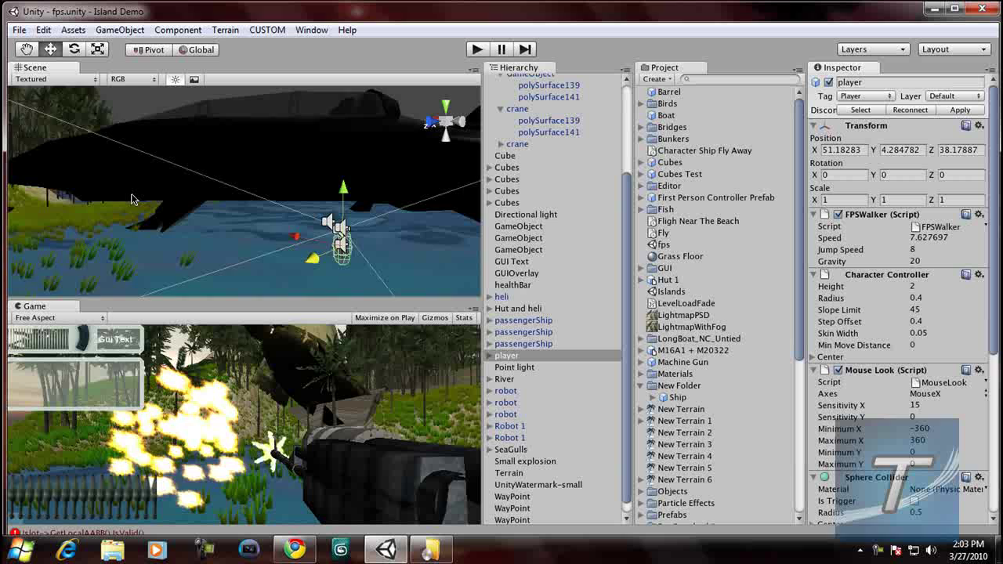
left_click(477, 52)
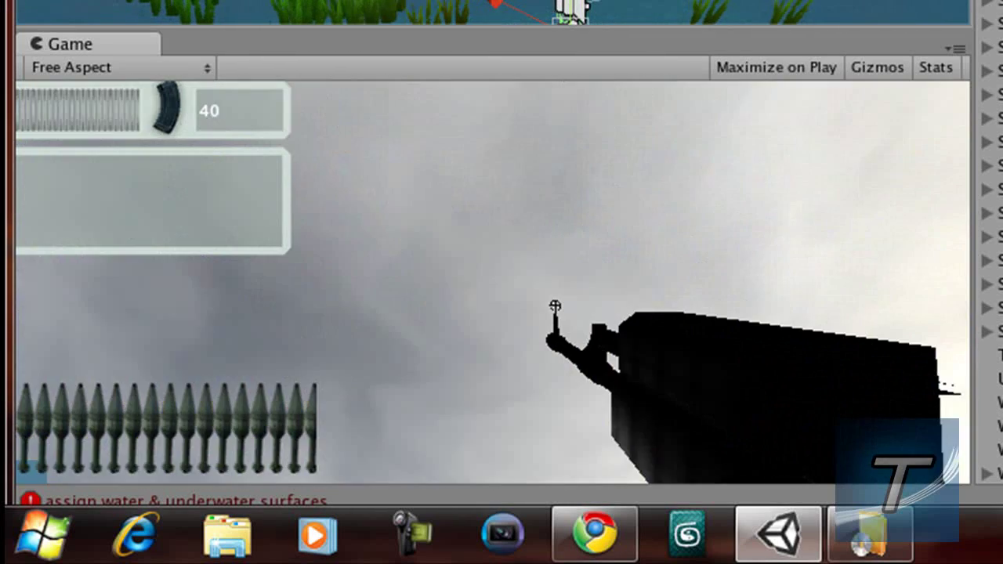
key("ctrl+p")
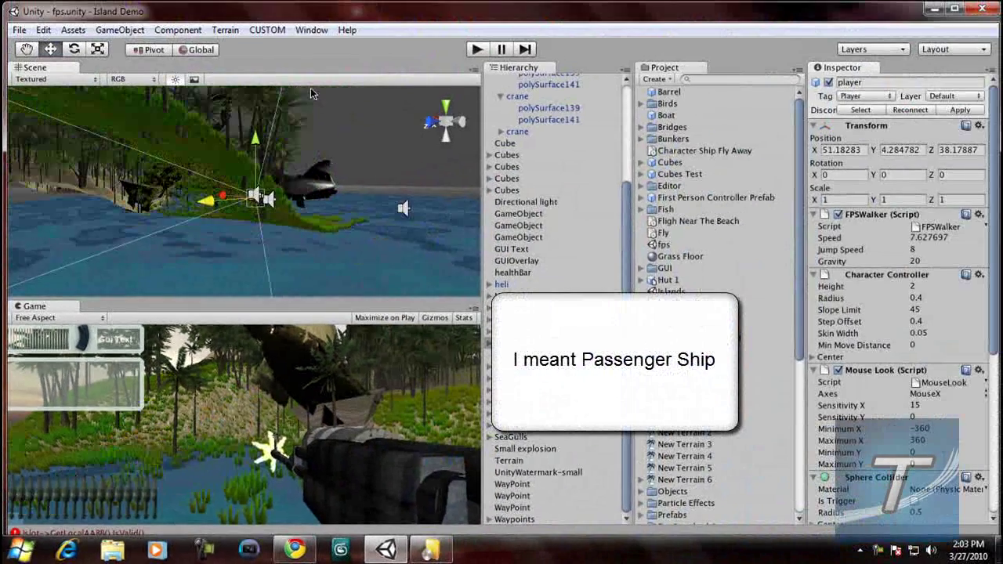
Step: Select the passenger ship flying in the sky and check the Wrap Mode of its Fligh Near The Beach clip
left_click_drag(310, 93, 327, 184, "alt")
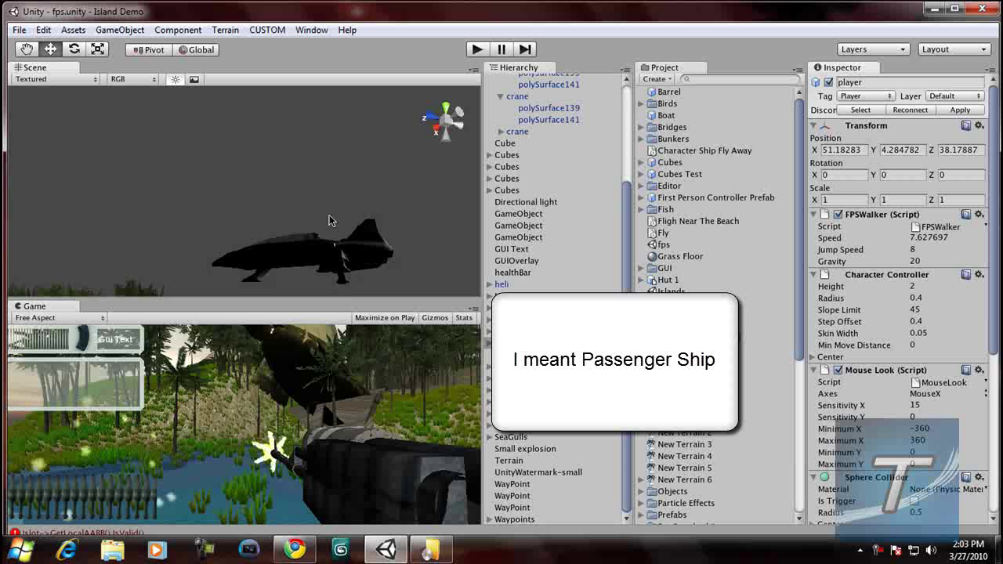
scroll(325, 214, "down", 3)
left_click(321, 214)
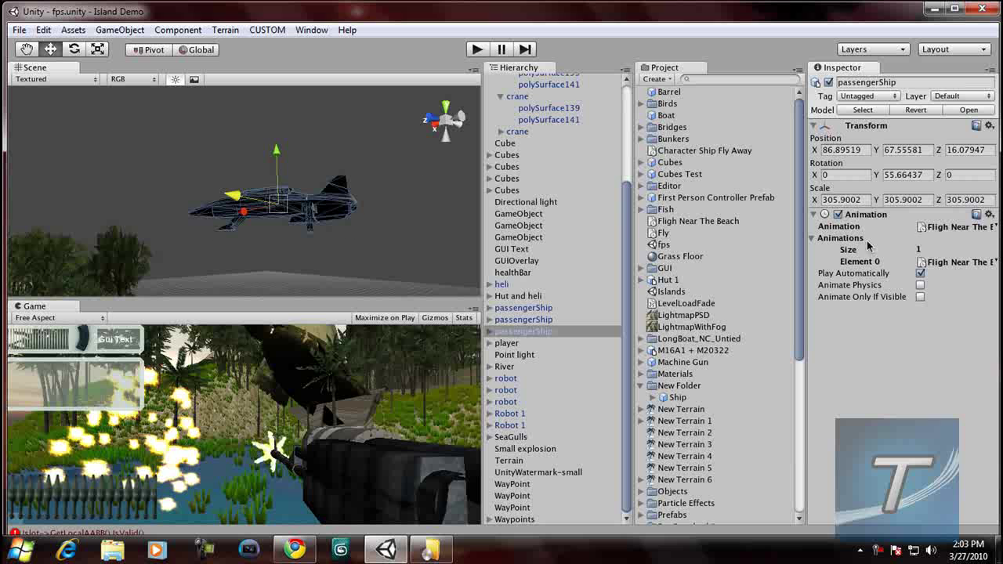
double_click(945, 228)
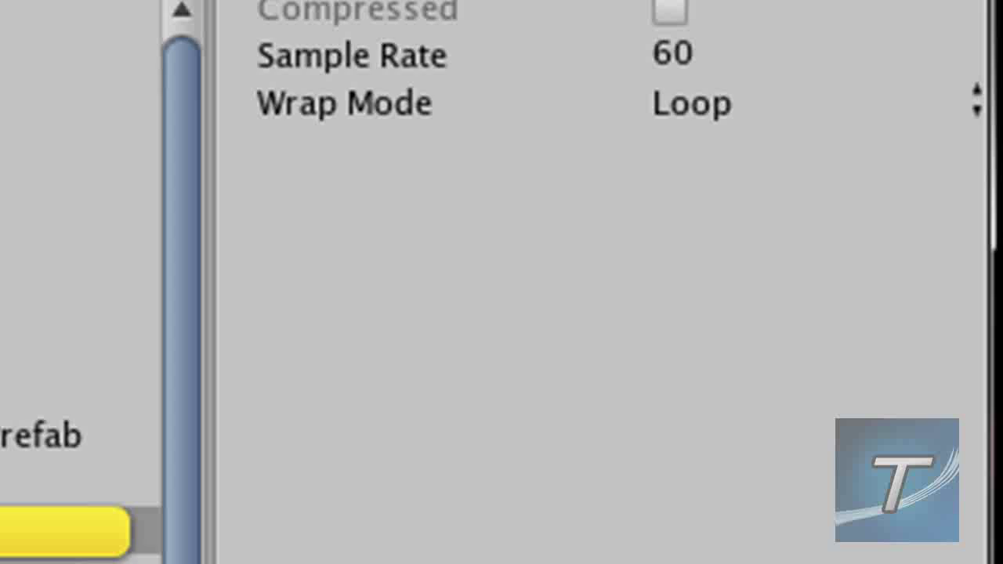
Step: Open the flying ship's Fligh Near The Beach clip in the Animation window and examine its keyframes across the whole timeline
left_click(546, 332)
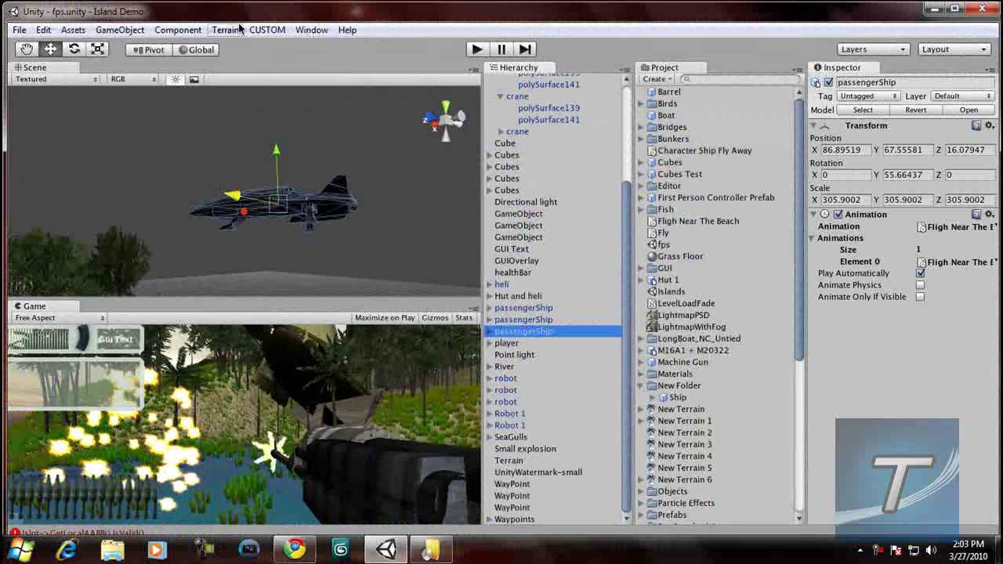
left_click(304, 33)
left_click(325, 187)
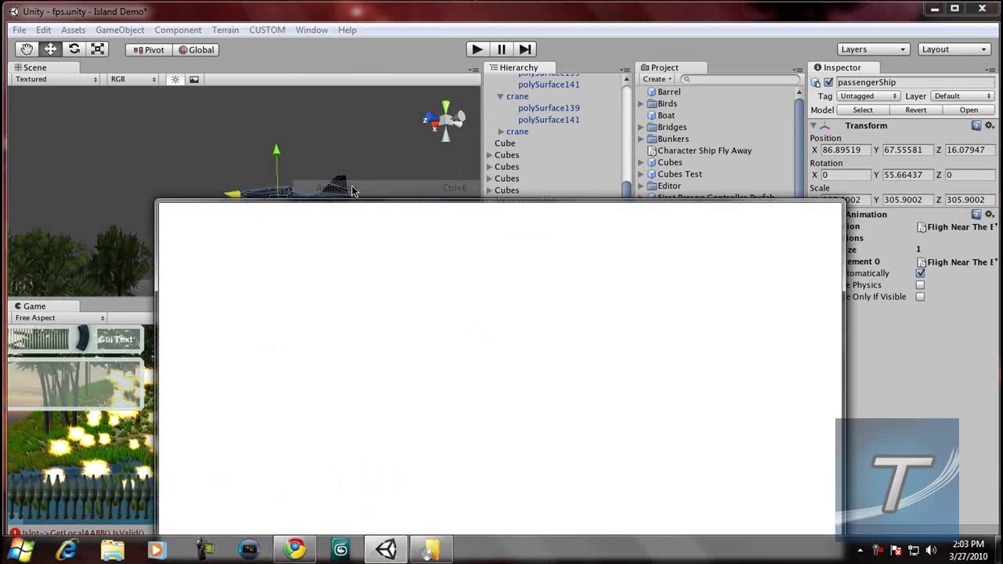
left_click_drag(463, 216, 653, 279)
scroll(622, 321, "down", 5)
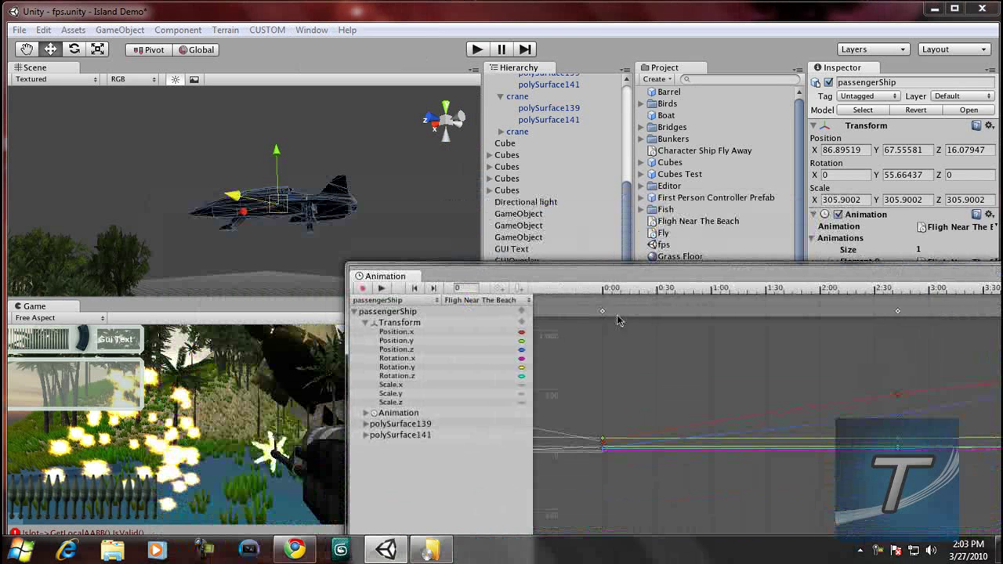
scroll(616, 301, "down", 5)
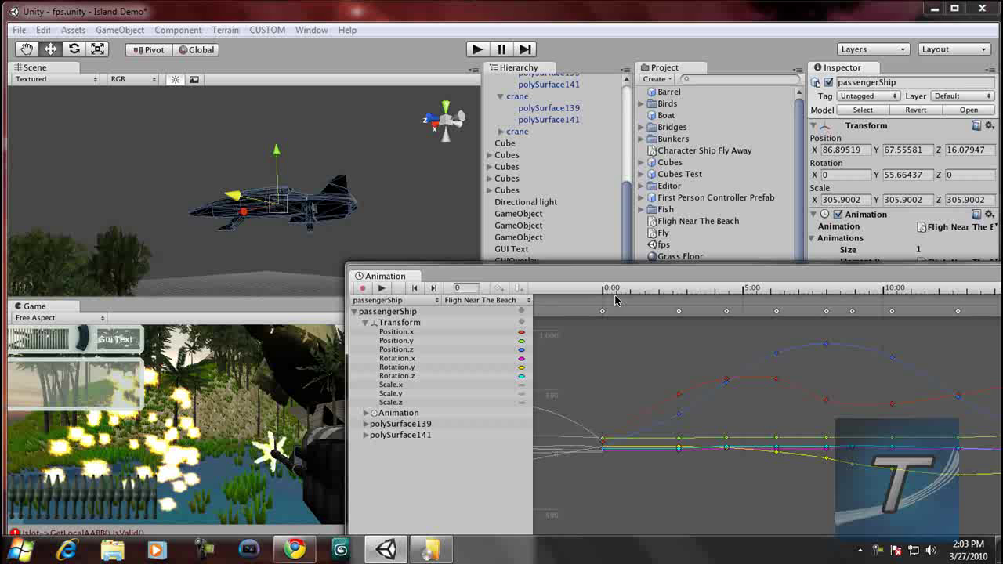
scroll(638, 290, "down", 5)
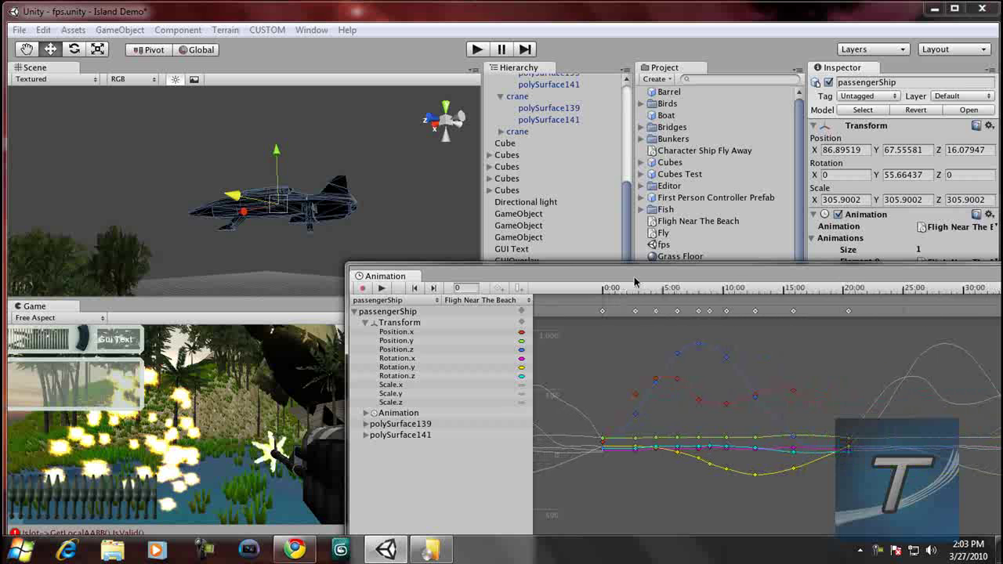
Step: Clear the Scene view of the Animation window, preview the Fligh Near The Beach clip on the framed ship, and close the window
left_click_drag(702, 277, 582, 256)
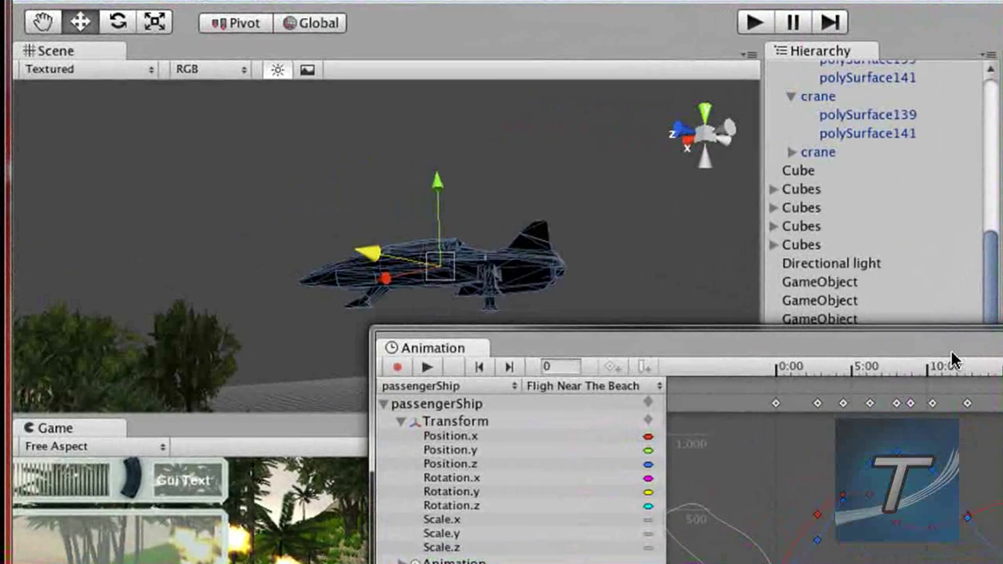
left_click_drag(952, 361, 1002, 396)
left_click_drag(707, 382, 787, 390)
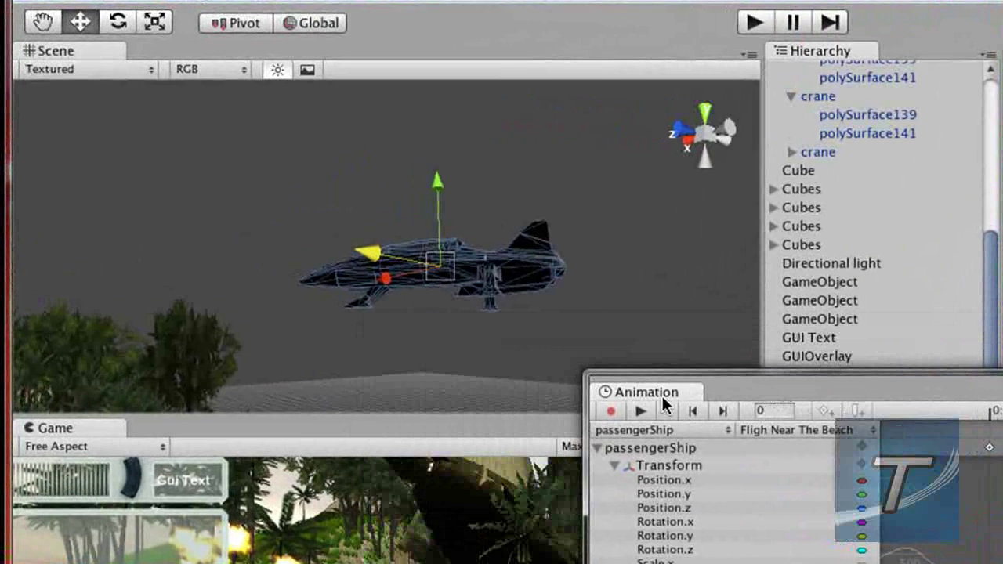
right_click_drag(439, 285, 403, 246)
key("f")
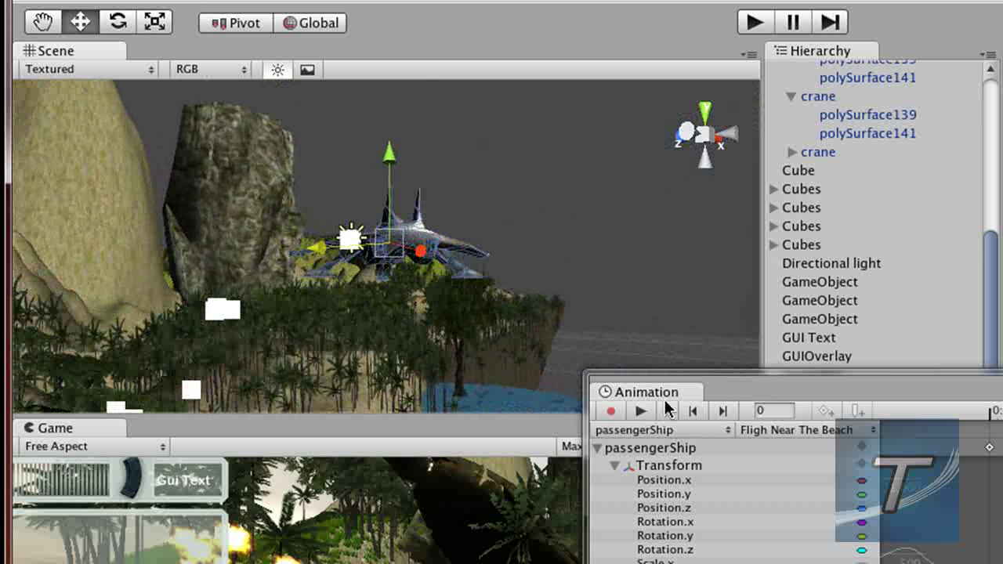
left_click(640, 411)
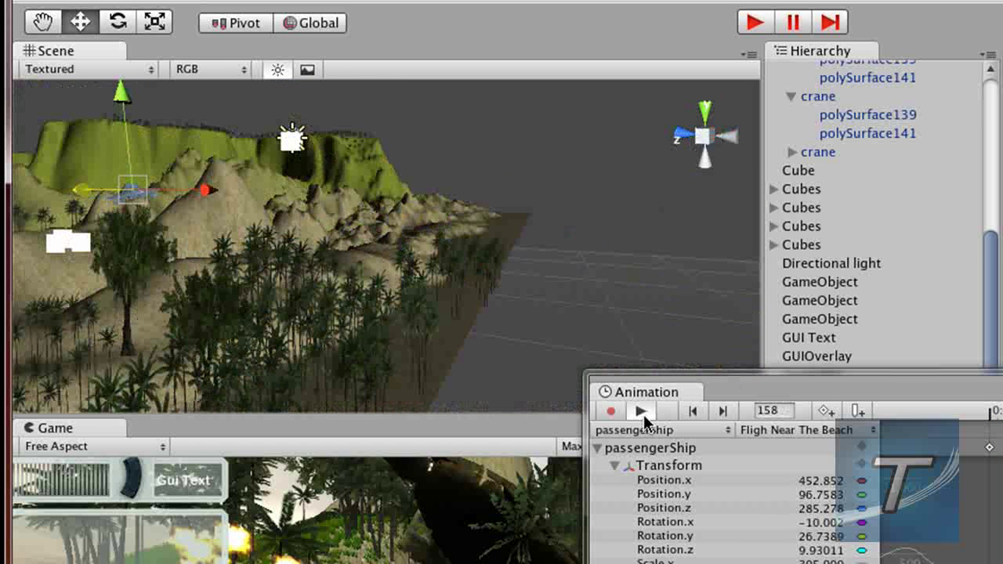
left_click(641, 411)
left_click_drag(769, 387, 278, 417)
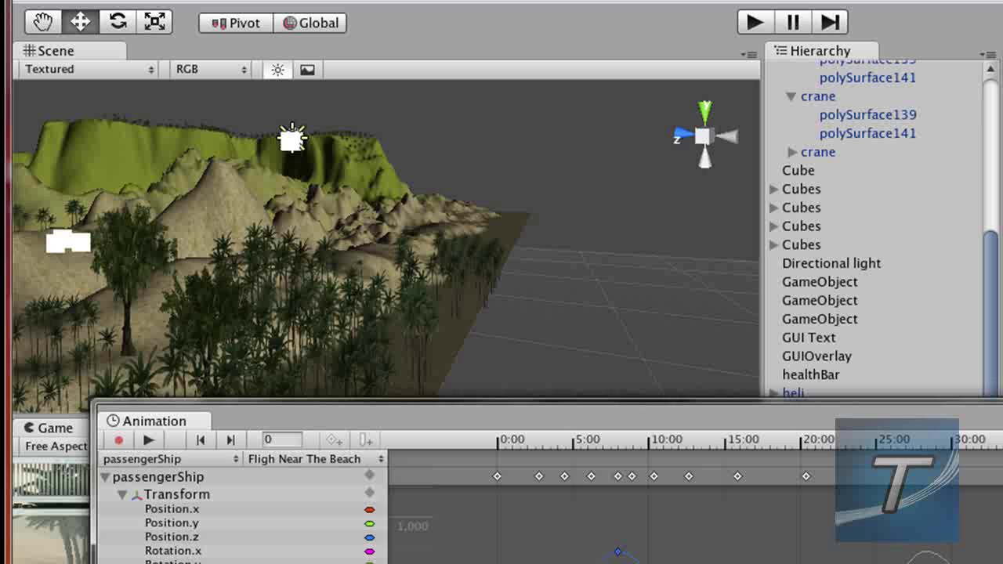
key("super+w")
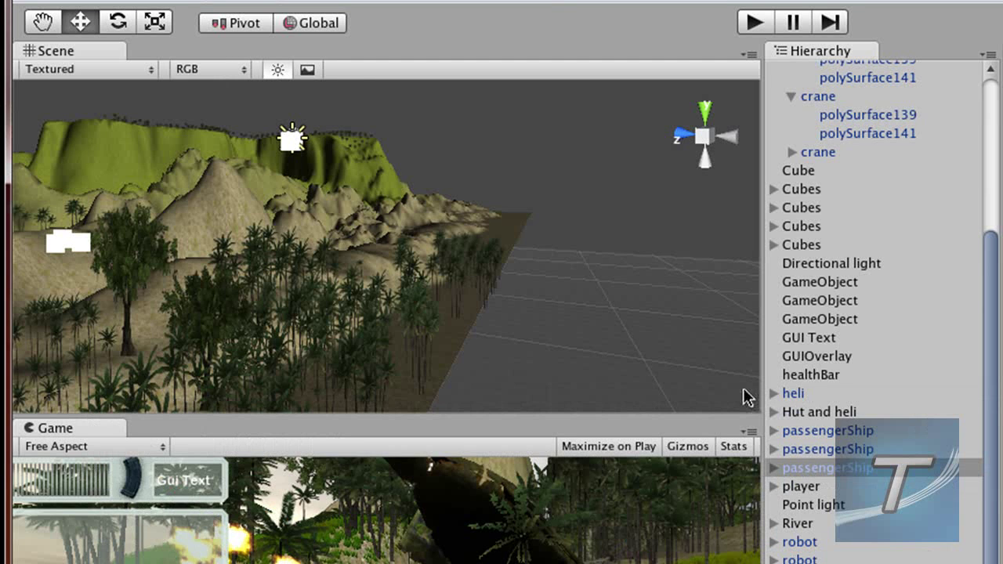